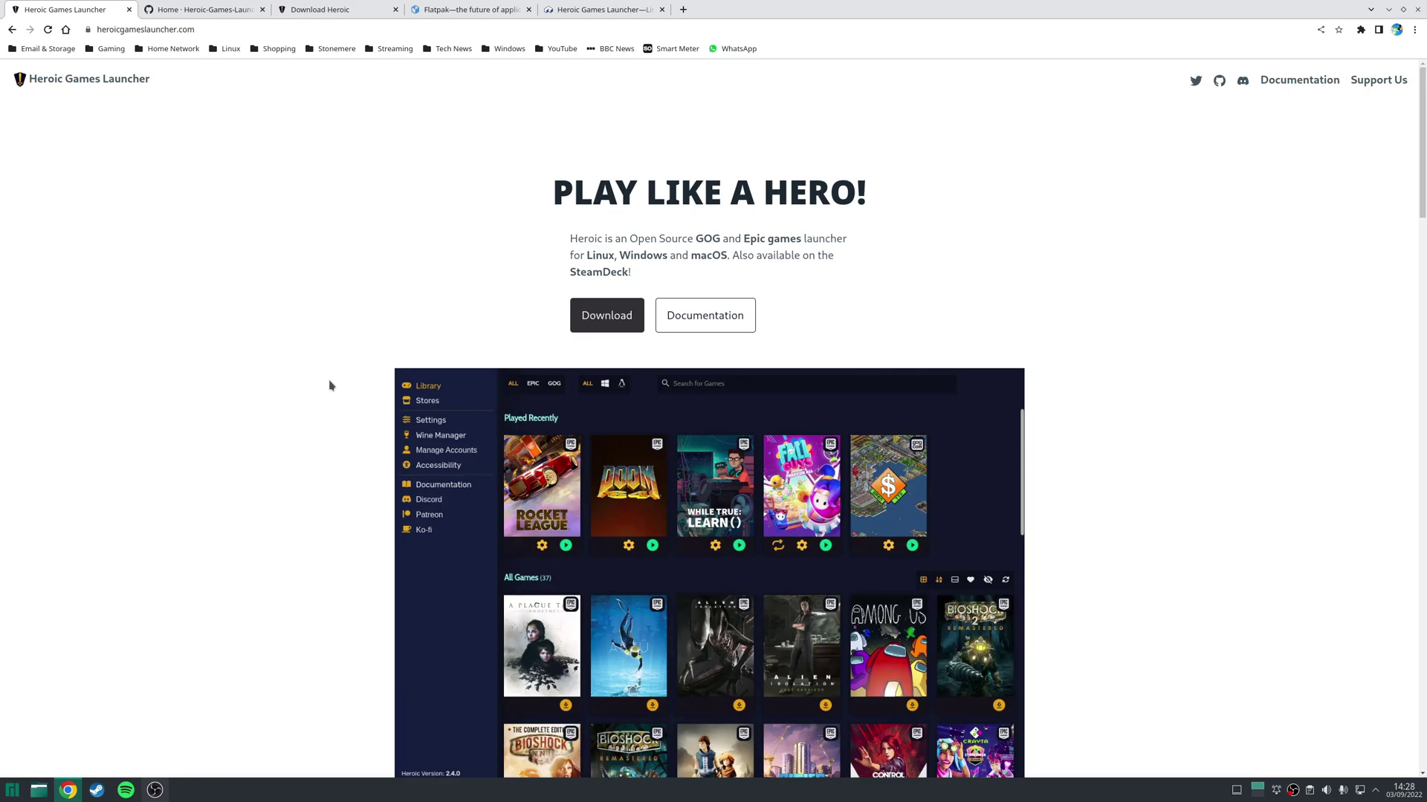
Cycle Chrome tabs past the Heroic GitHub wiki to the Heroic Download page listing Linux packages.
{"action": "key", "text": "ctrl+Tab"}
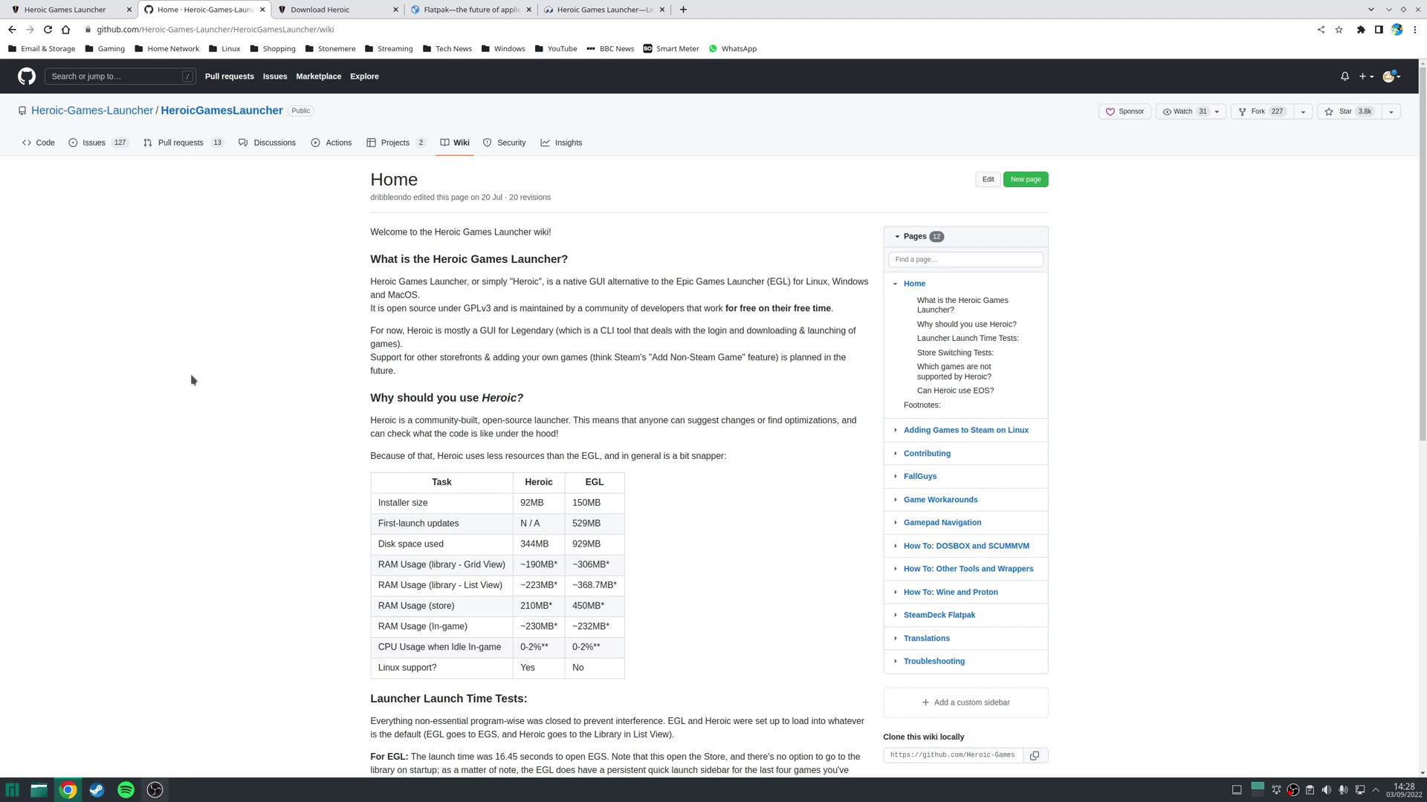
{"action": "key", "text": "ctrl+Tab"}
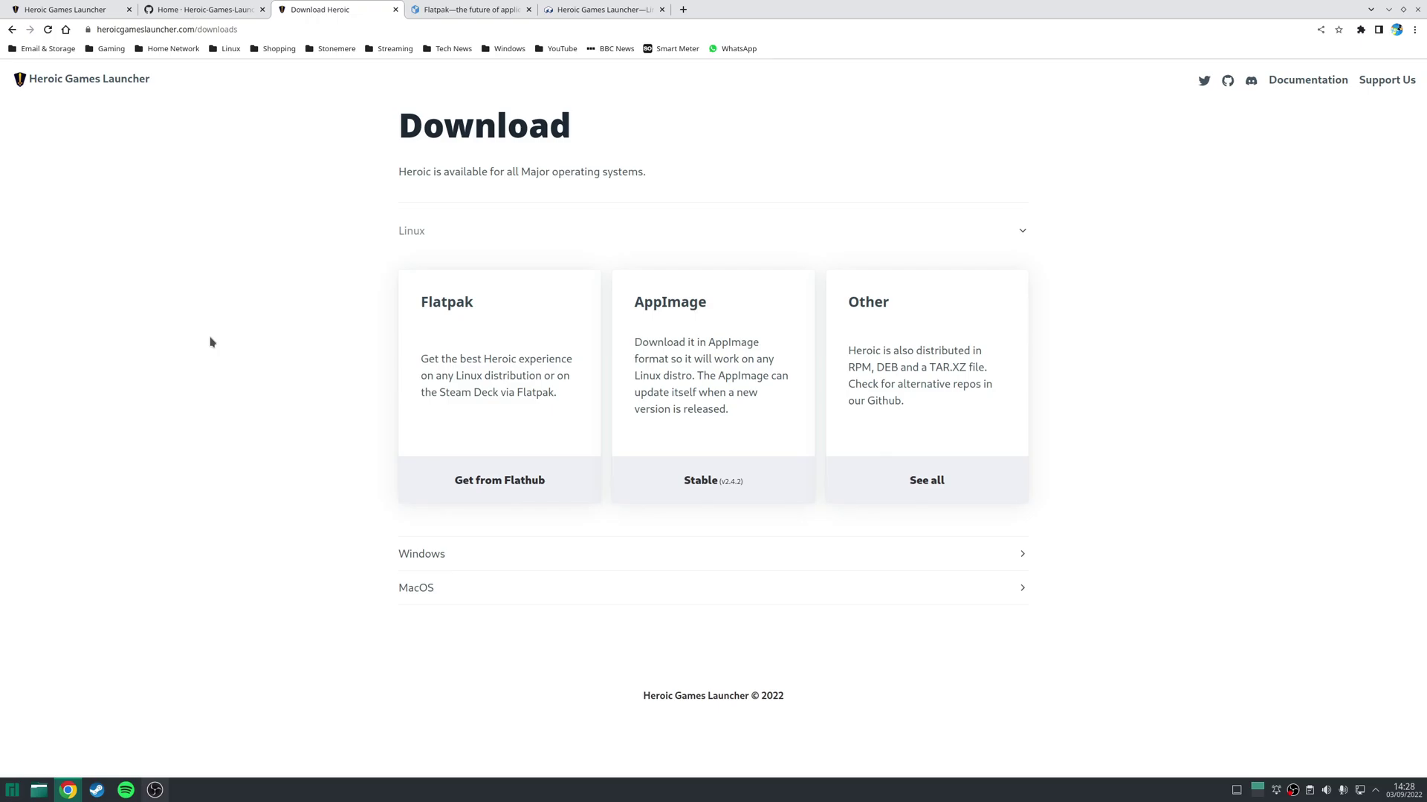
Move from the flatpak.org setup tab to Heroic Games Launcher's Flathub page.
{"action": "key", "text": "ctrl+Tab"}
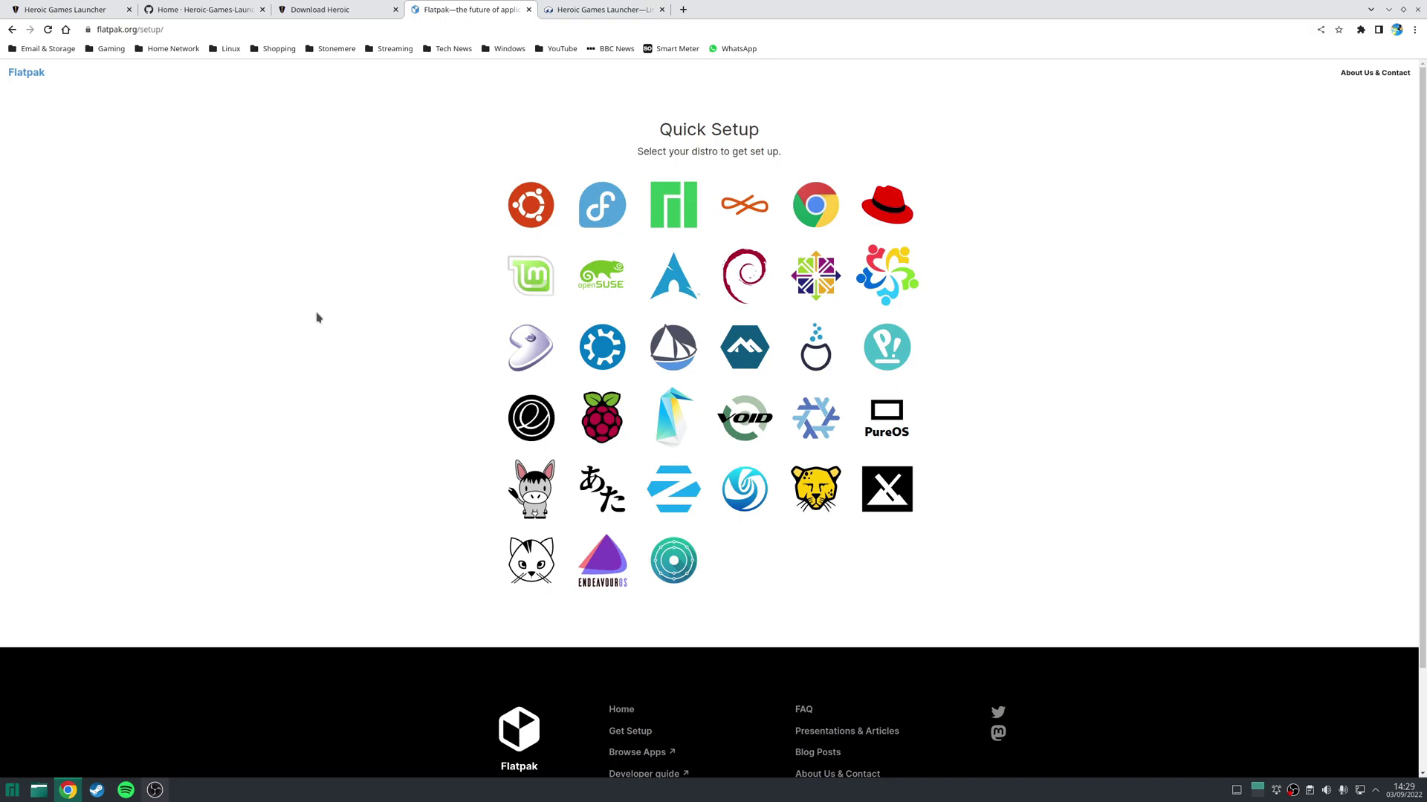
{"action": "key", "text": "ctrl+Tab"}
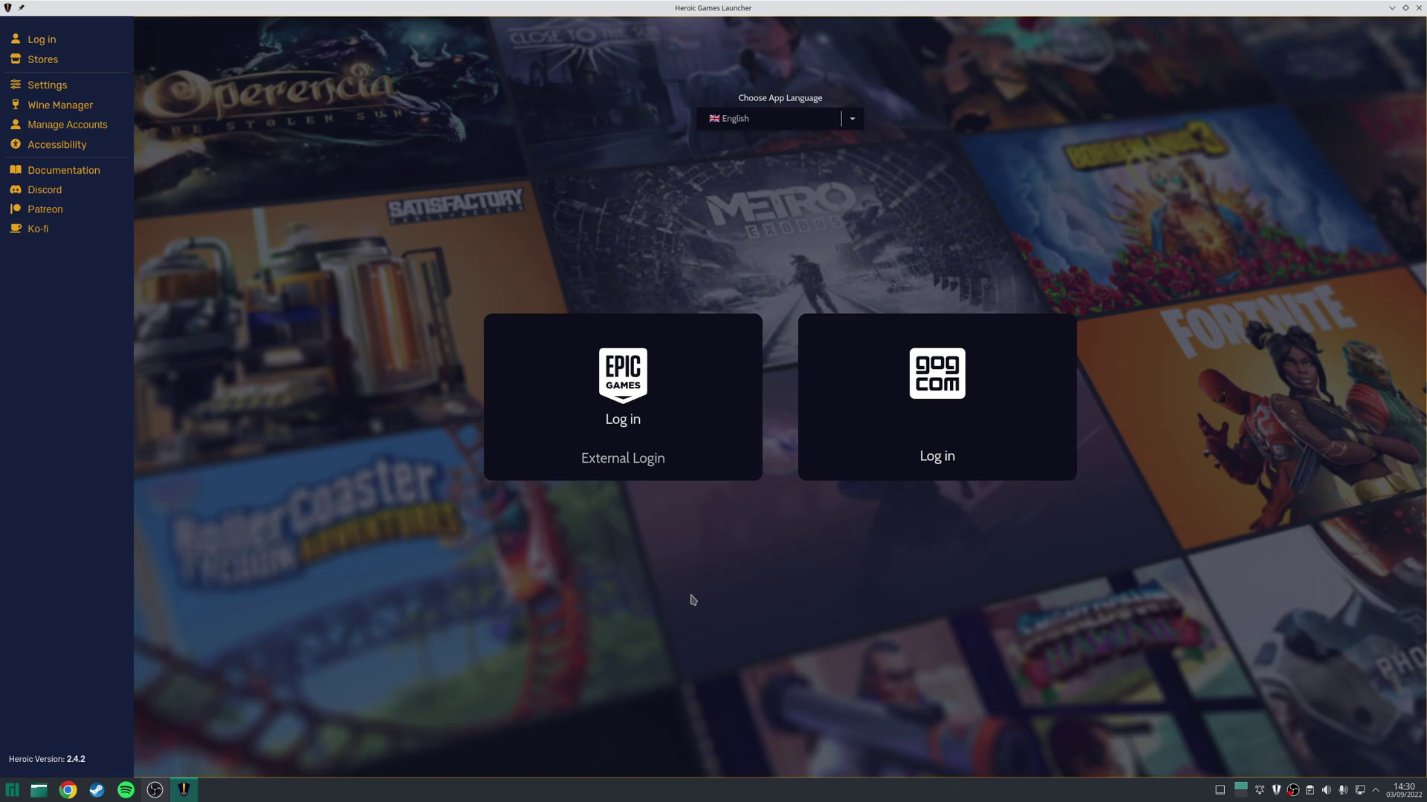
Start the Epic Games login and select the account e-mail field.
{"action": "left_click", "coordinate": [633, 427]}
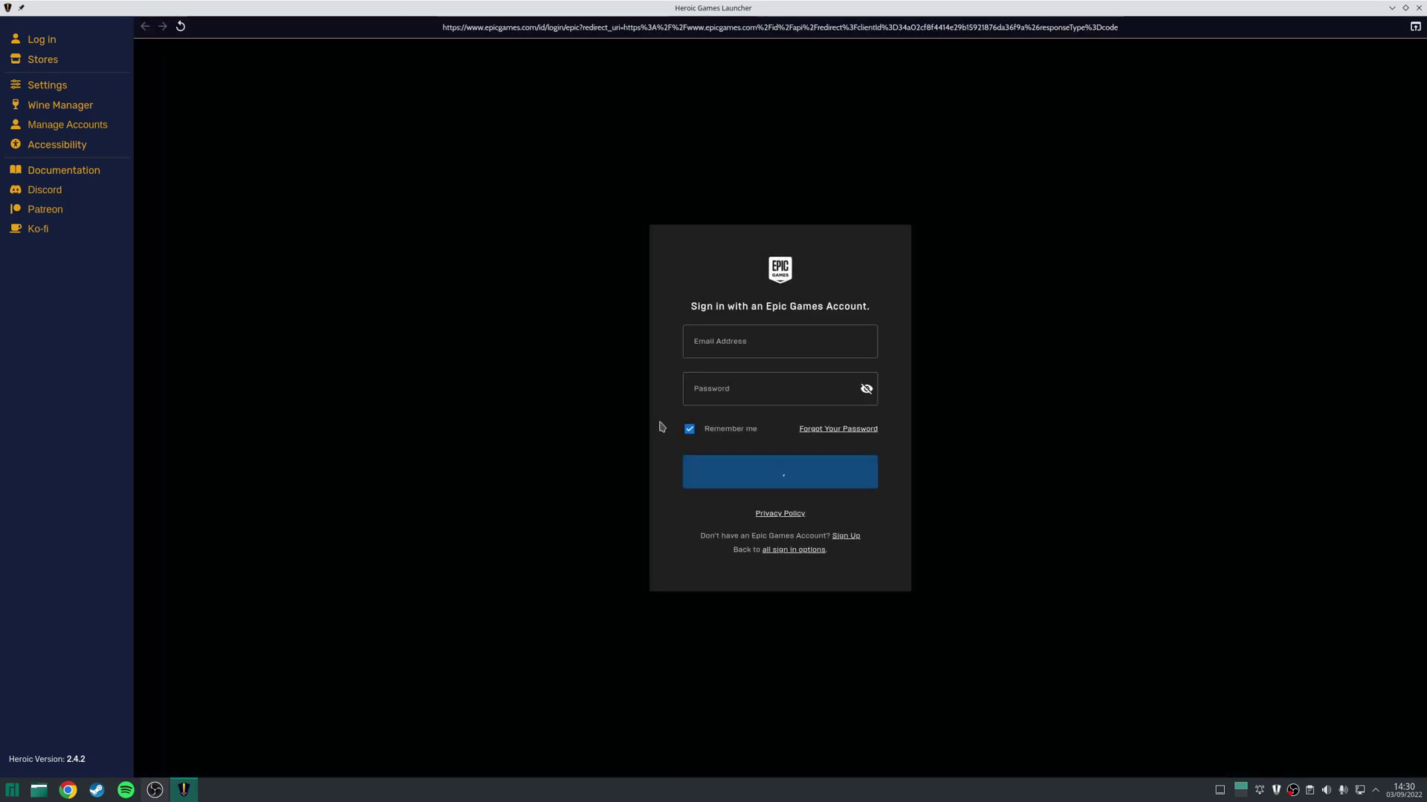
{"action": "left_click", "coordinate": [767, 335]}
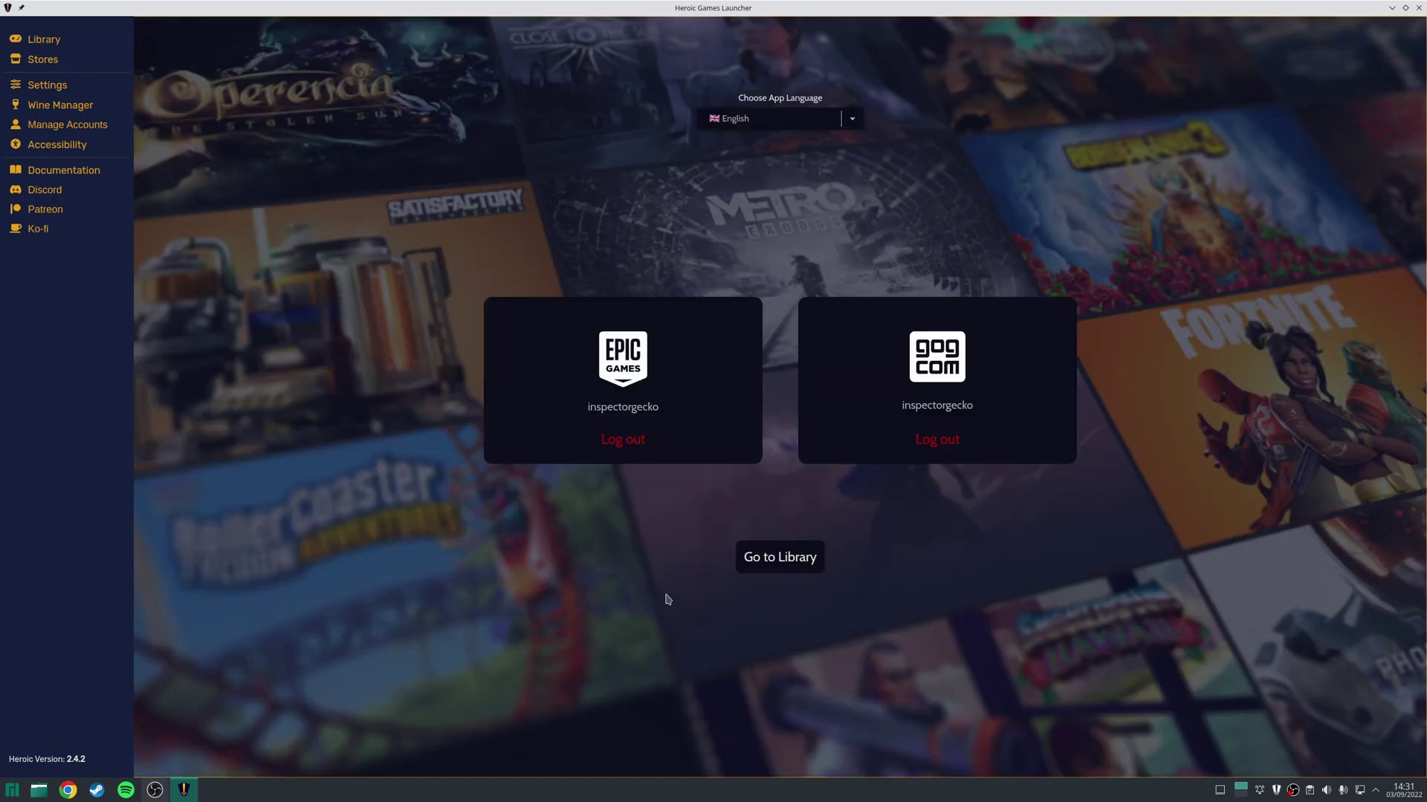
Open the library, filter to GOG and then Epic titles, and show all 10 games.
{"action": "left_click", "coordinate": [780, 560]}
{"action": "left_click", "coordinate": [77, 45]}
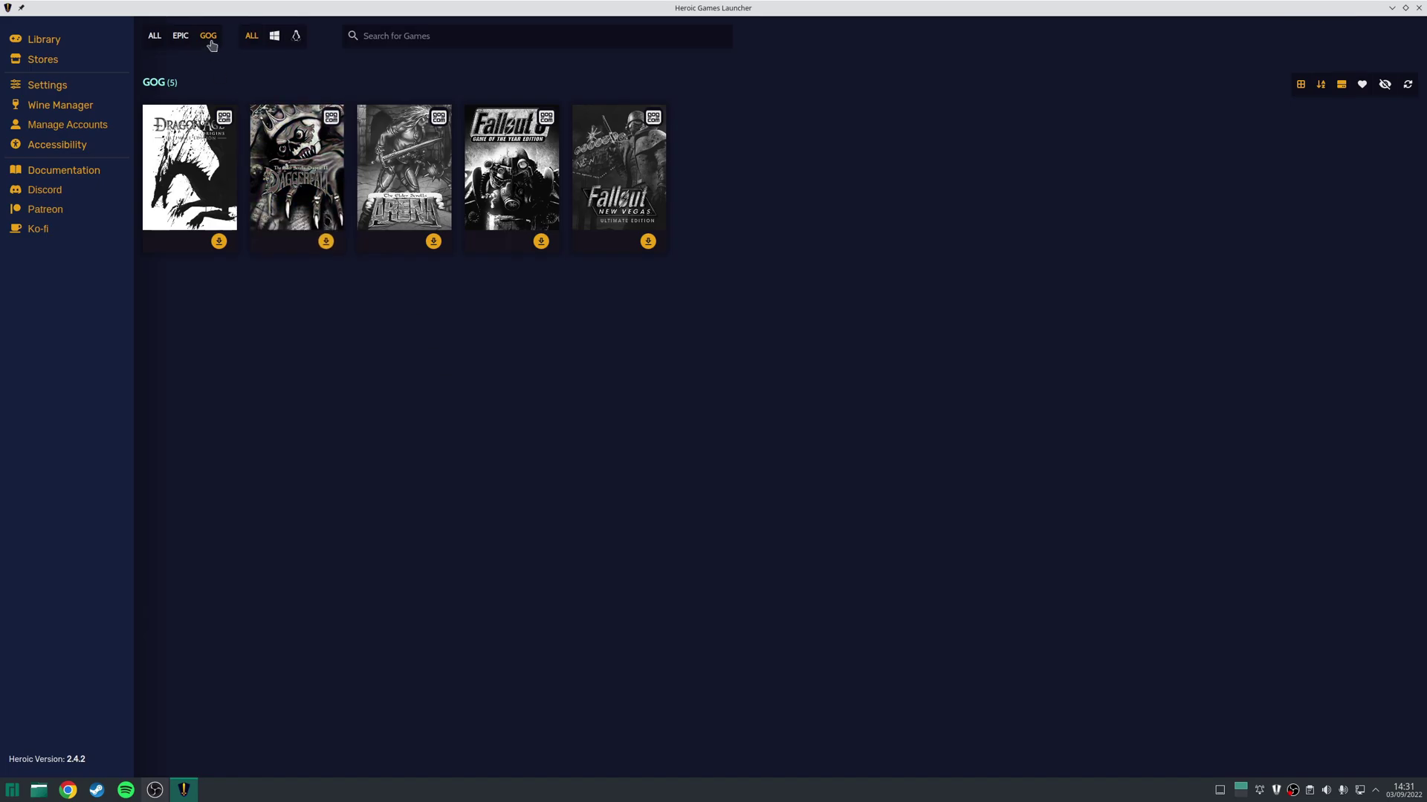
{"action": "left_click", "coordinate": [181, 37]}
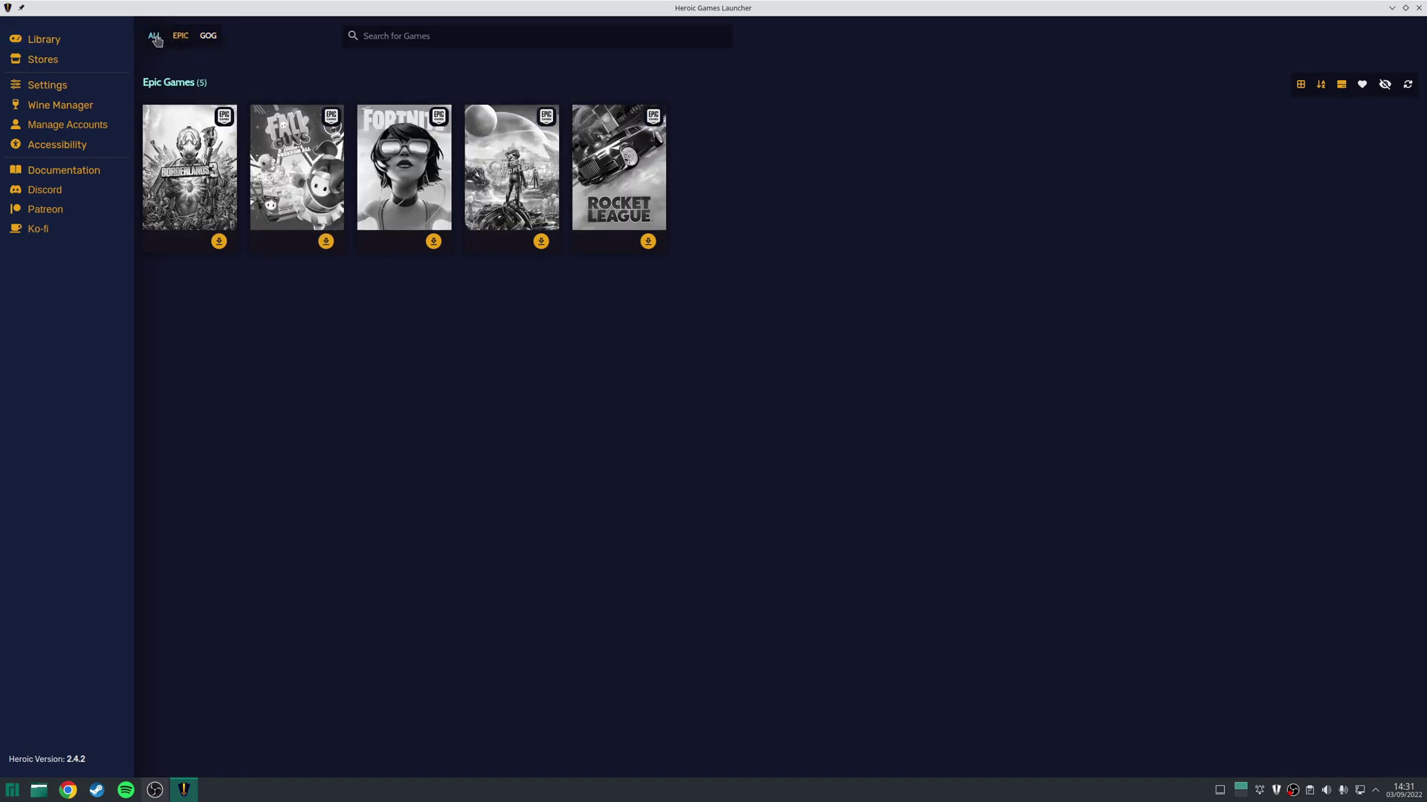
{"action": "left_click", "coordinate": [154, 37]}
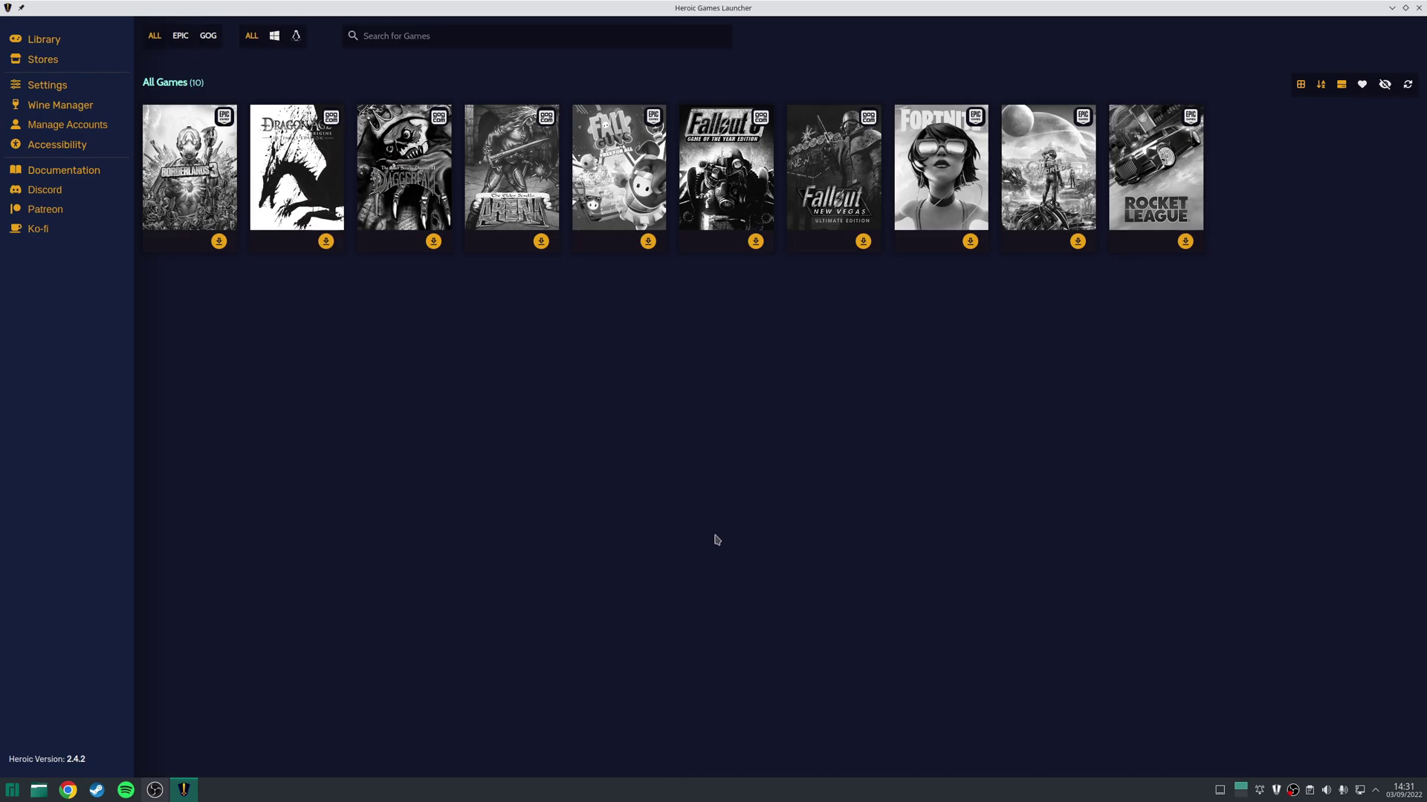
Install Dragon Age: Origins - Ultimate Edition from its game page, keeping the default path and Wine version.
{"action": "left_click", "coordinate": [301, 156]}
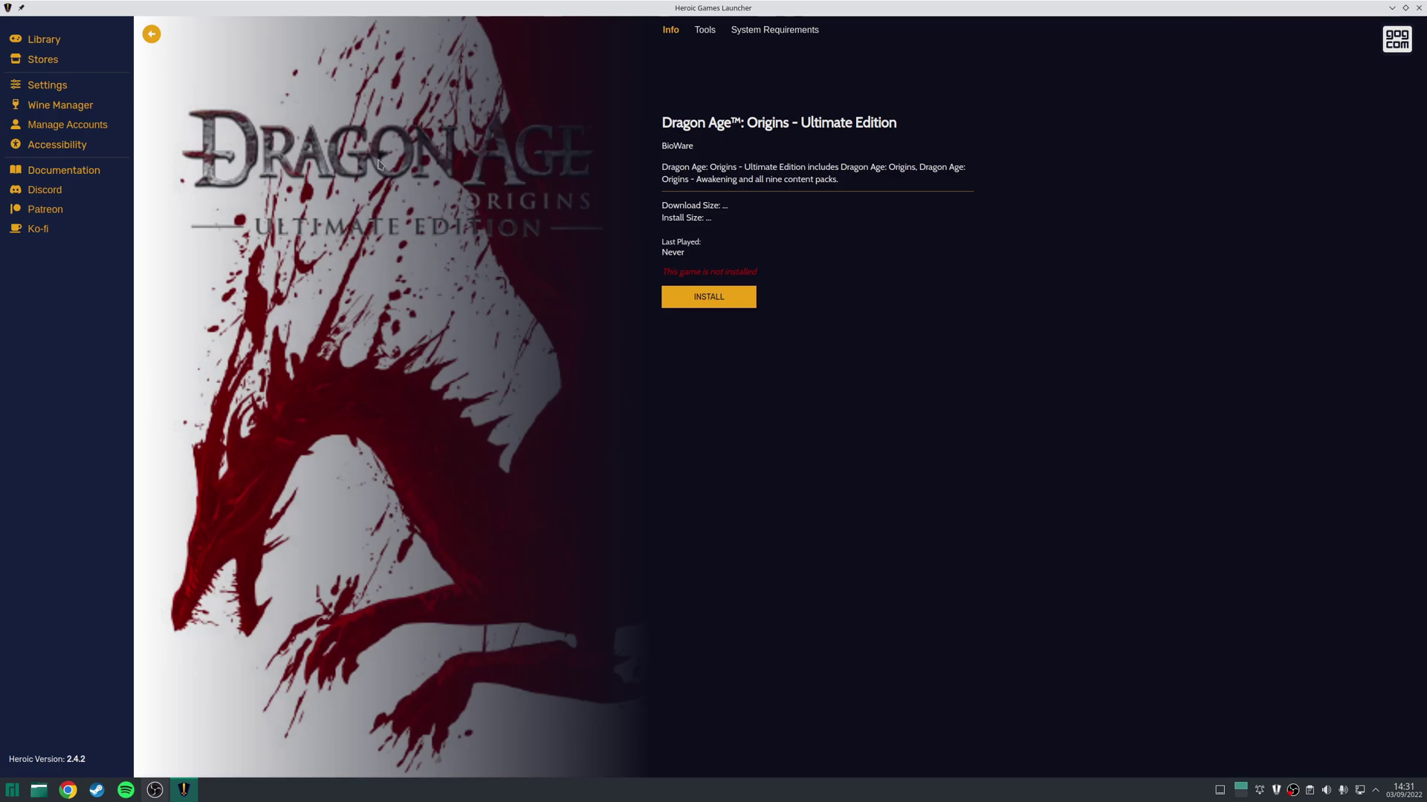
{"action": "left_click", "coordinate": [710, 297]}
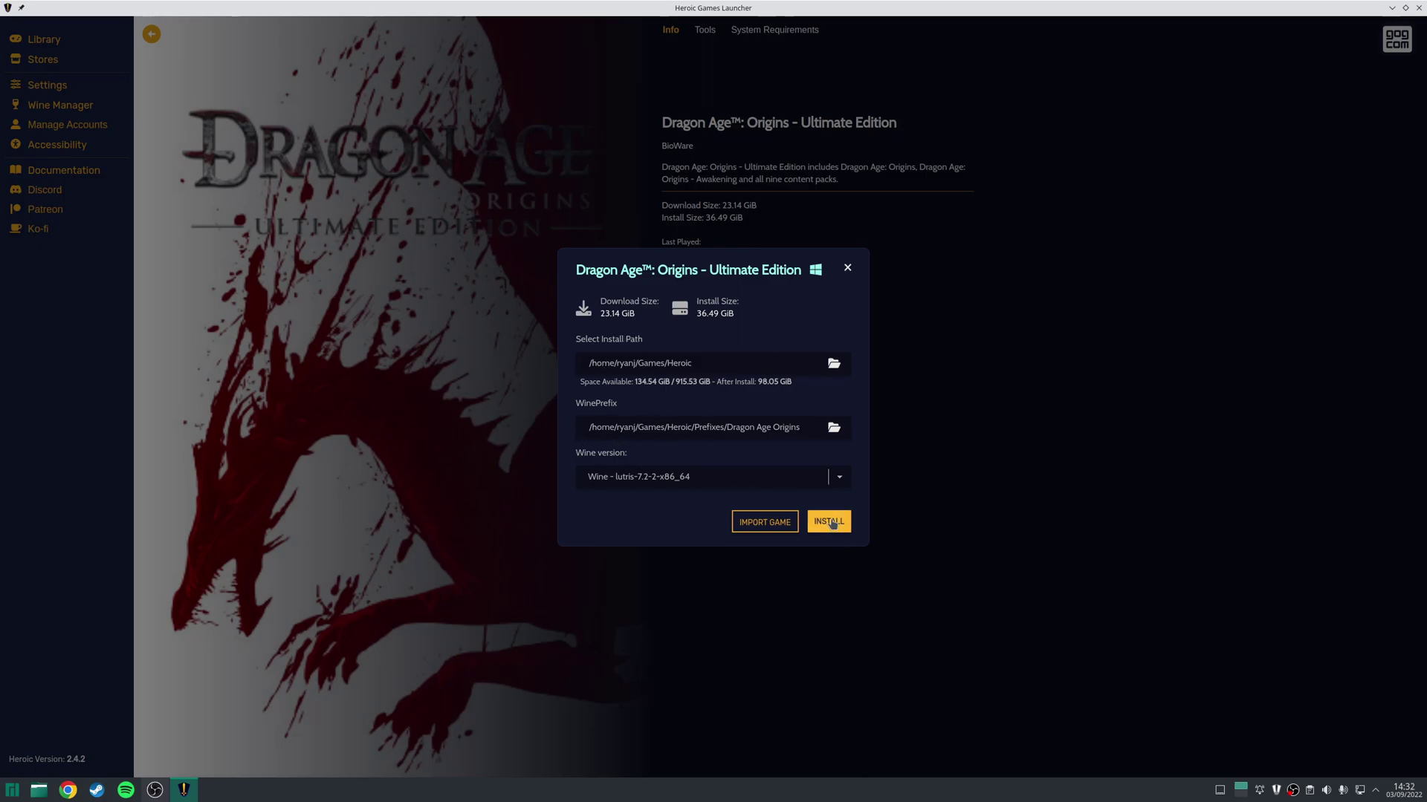
{"action": "left_click", "coordinate": [829, 522]}
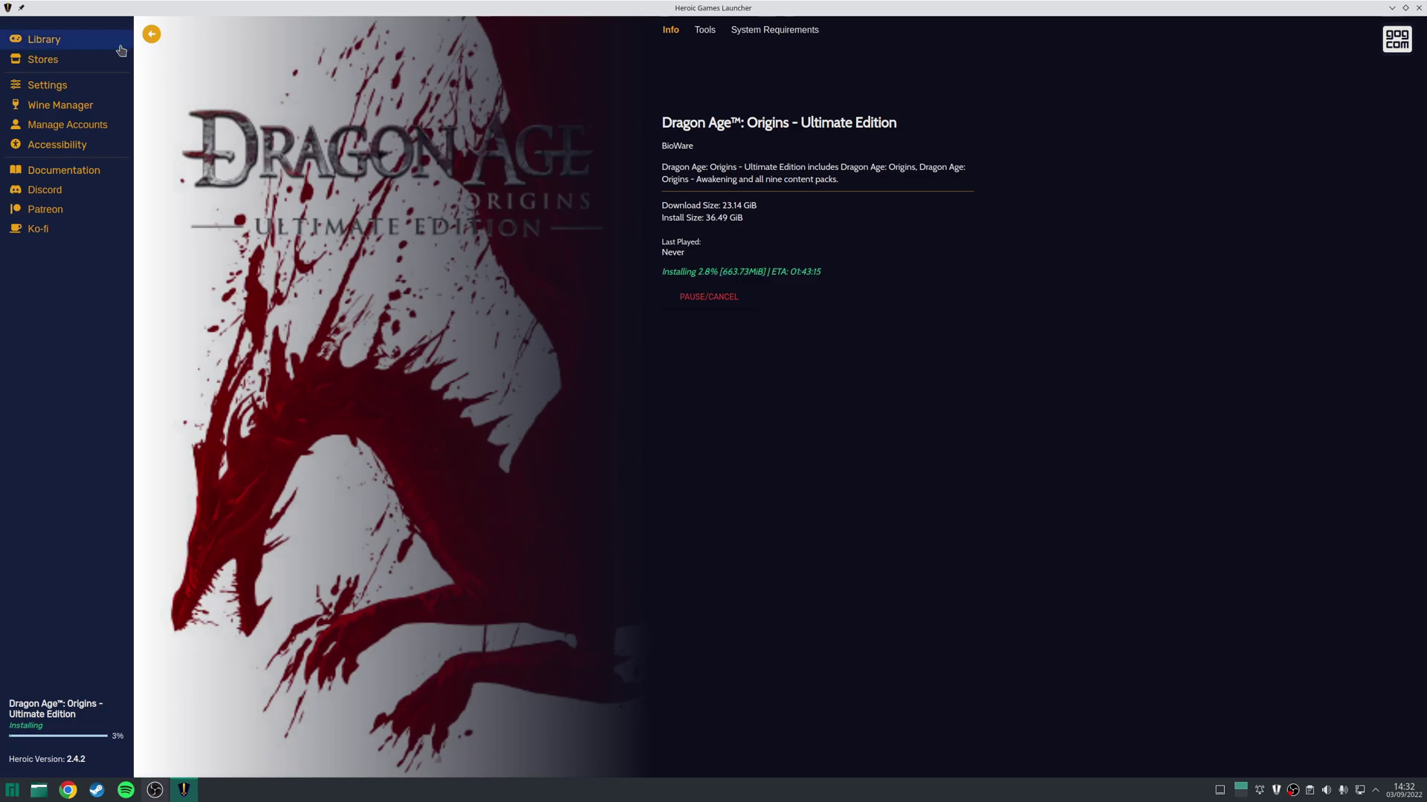
Browse the built-in Epic Store page, then switch to the GOG Store.
{"action": "left_click", "coordinate": [52, 59]}
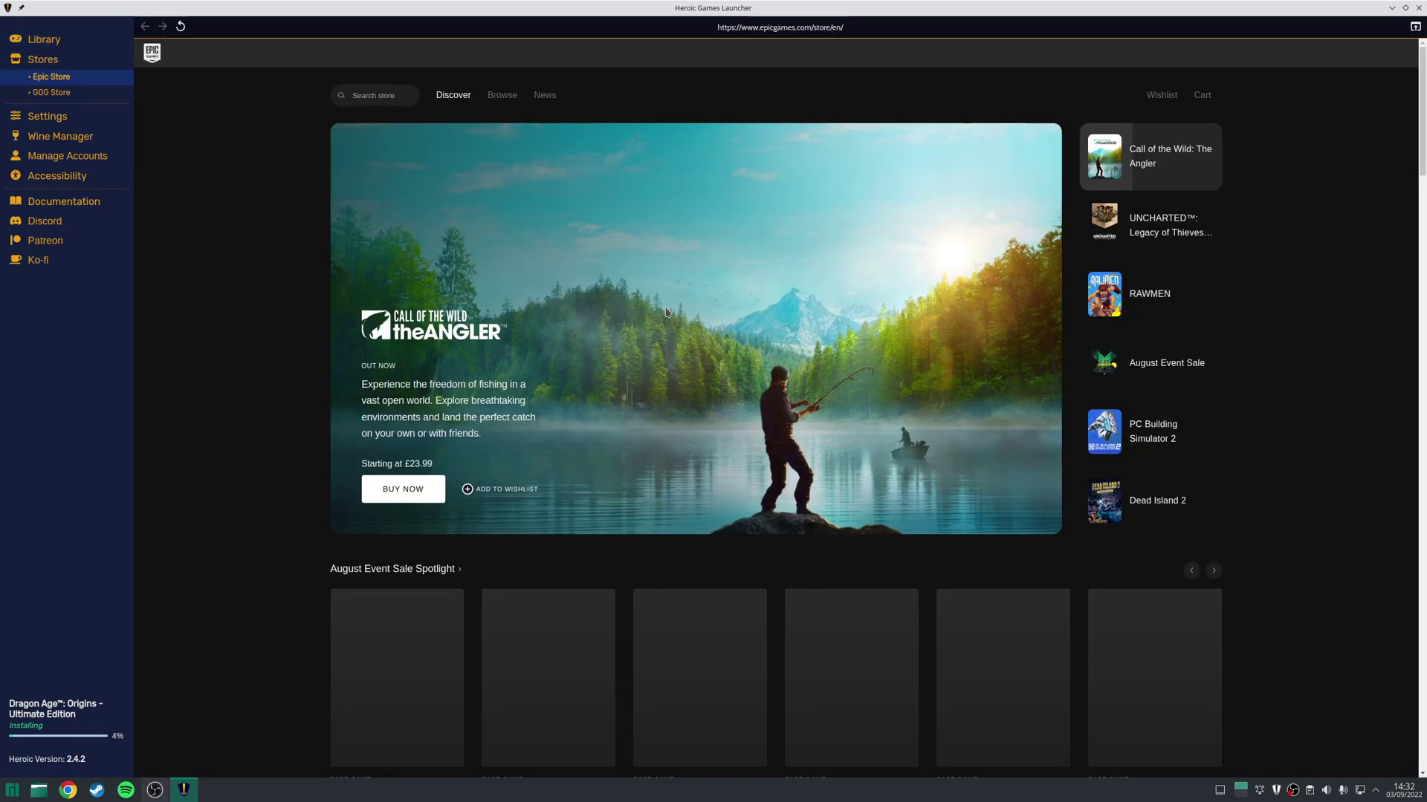
{"action": "scroll", "coordinate": [850, 356], "scroll_direction": "down", "scroll_amount": 1}
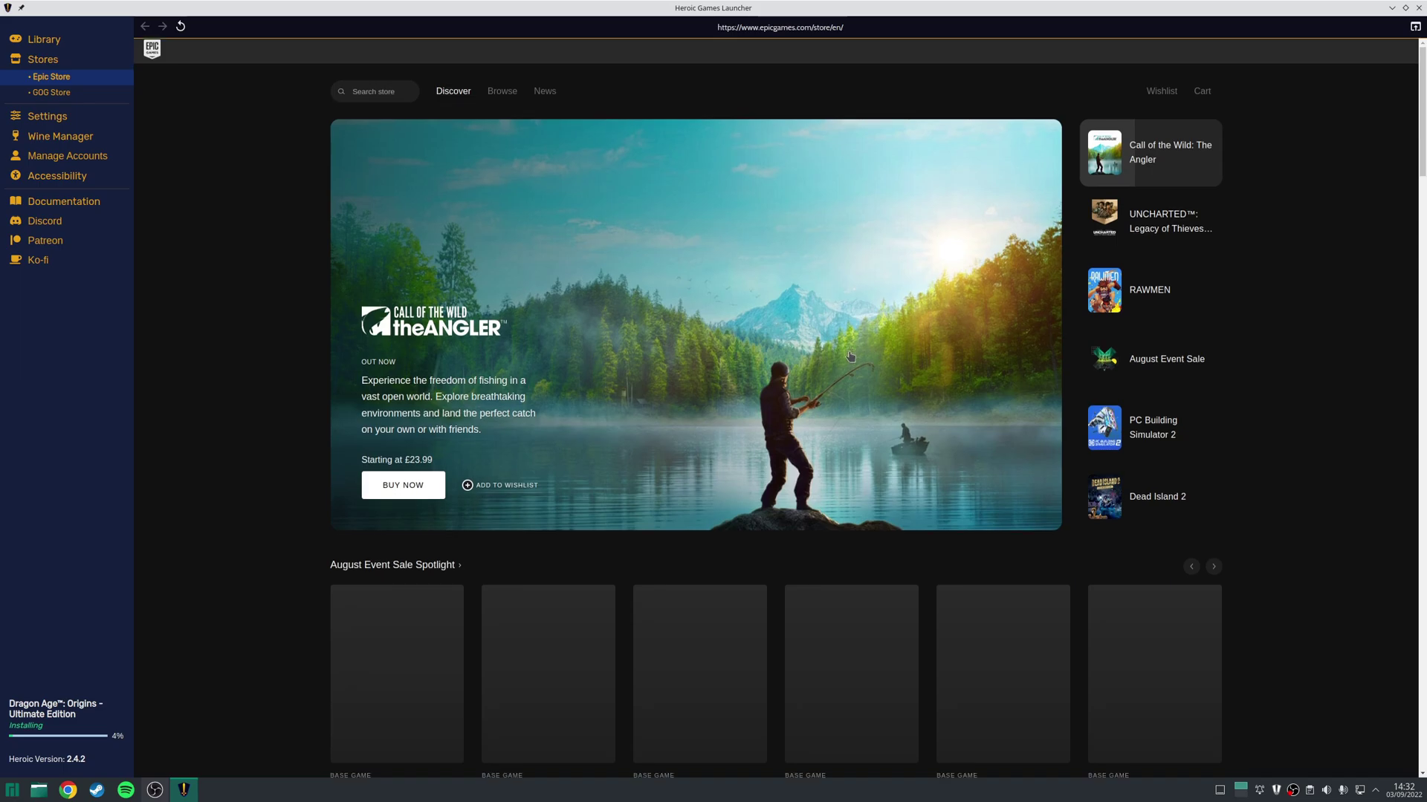
{"action": "scroll", "coordinate": [851, 356], "scroll_direction": "down", "scroll_amount": 6}
{"action": "scroll", "coordinate": [851, 356], "scroll_direction": "up", "scroll_amount": 6}
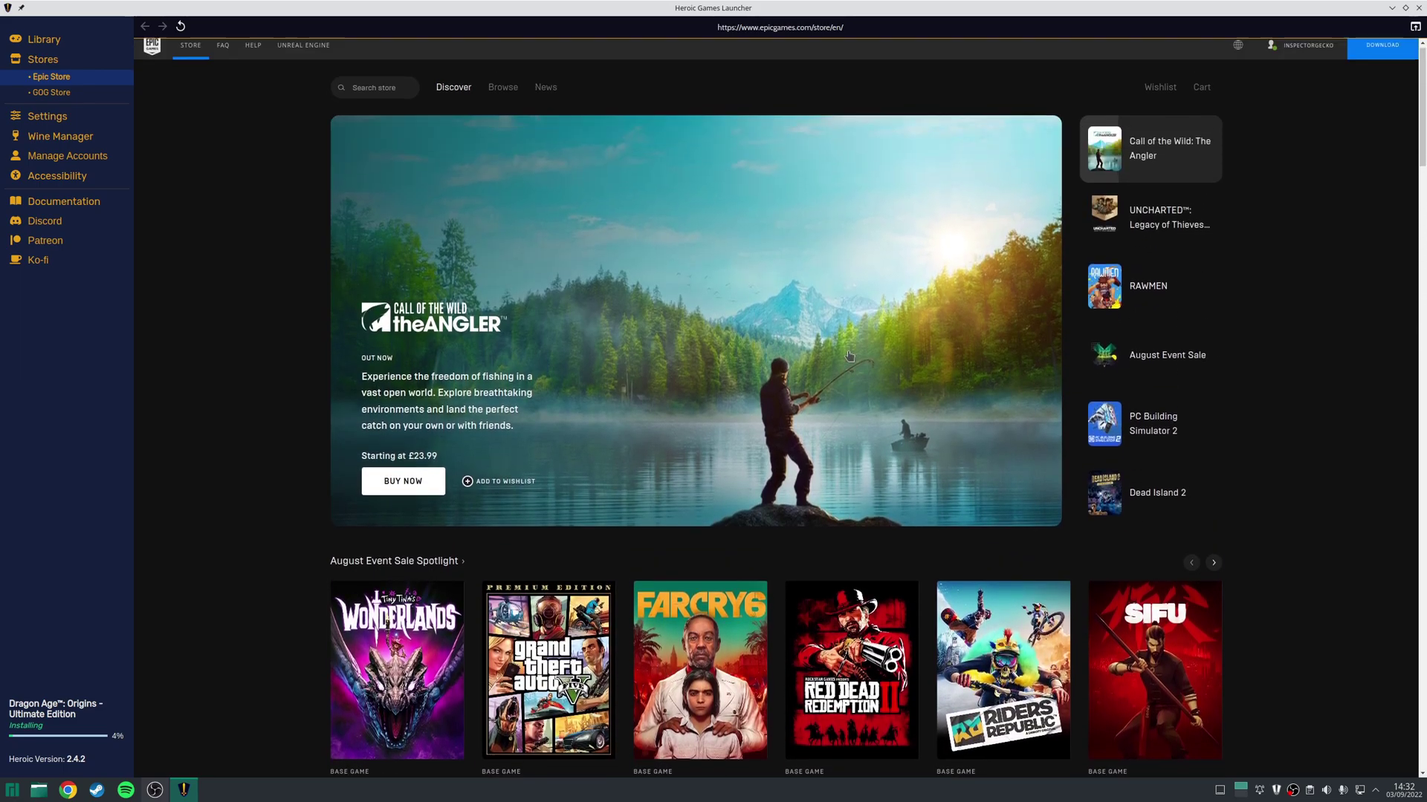
{"action": "scroll", "coordinate": [849, 356], "scroll_direction": "down", "scroll_amount": 3}
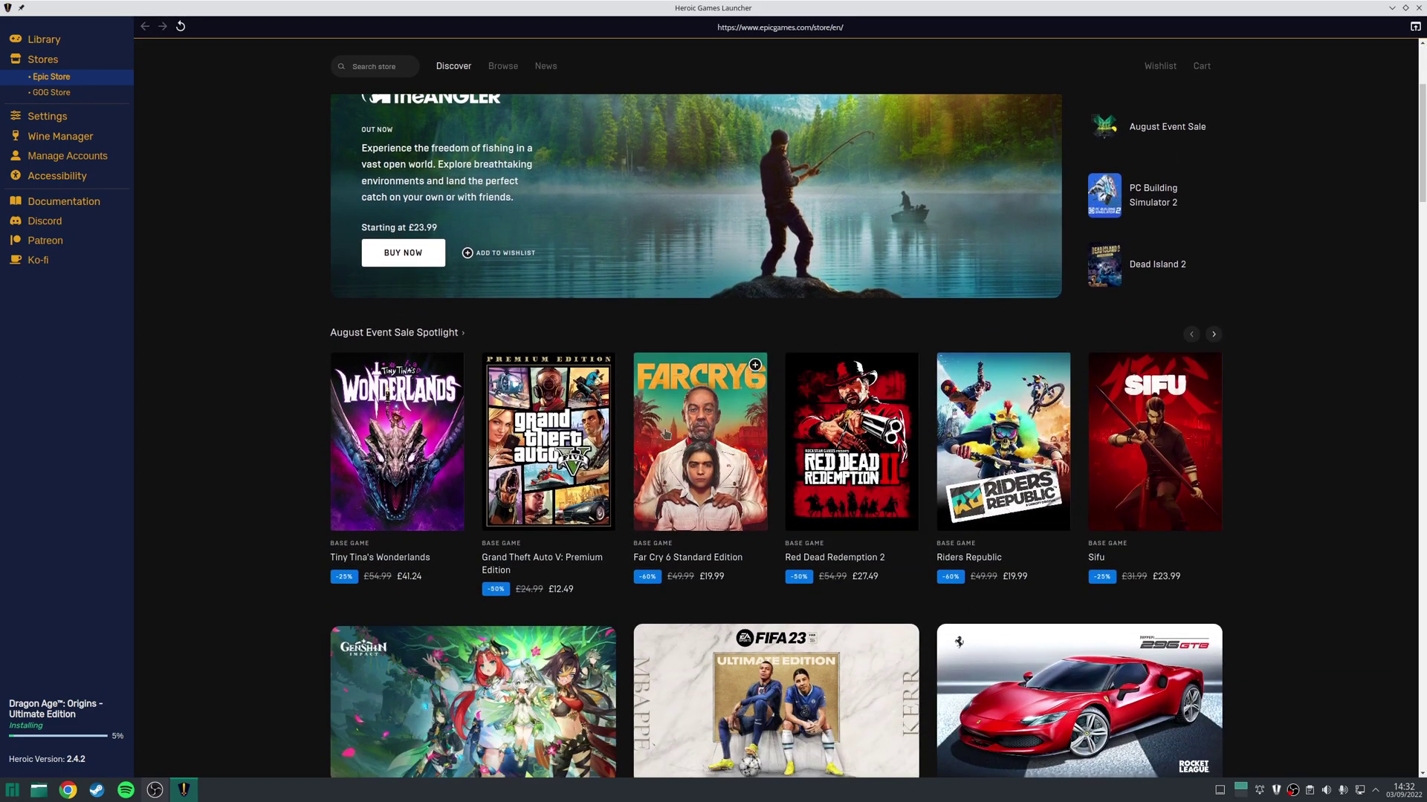
{"action": "scroll", "coordinate": [667, 435], "scroll_direction": "up", "scroll_amount": 3}
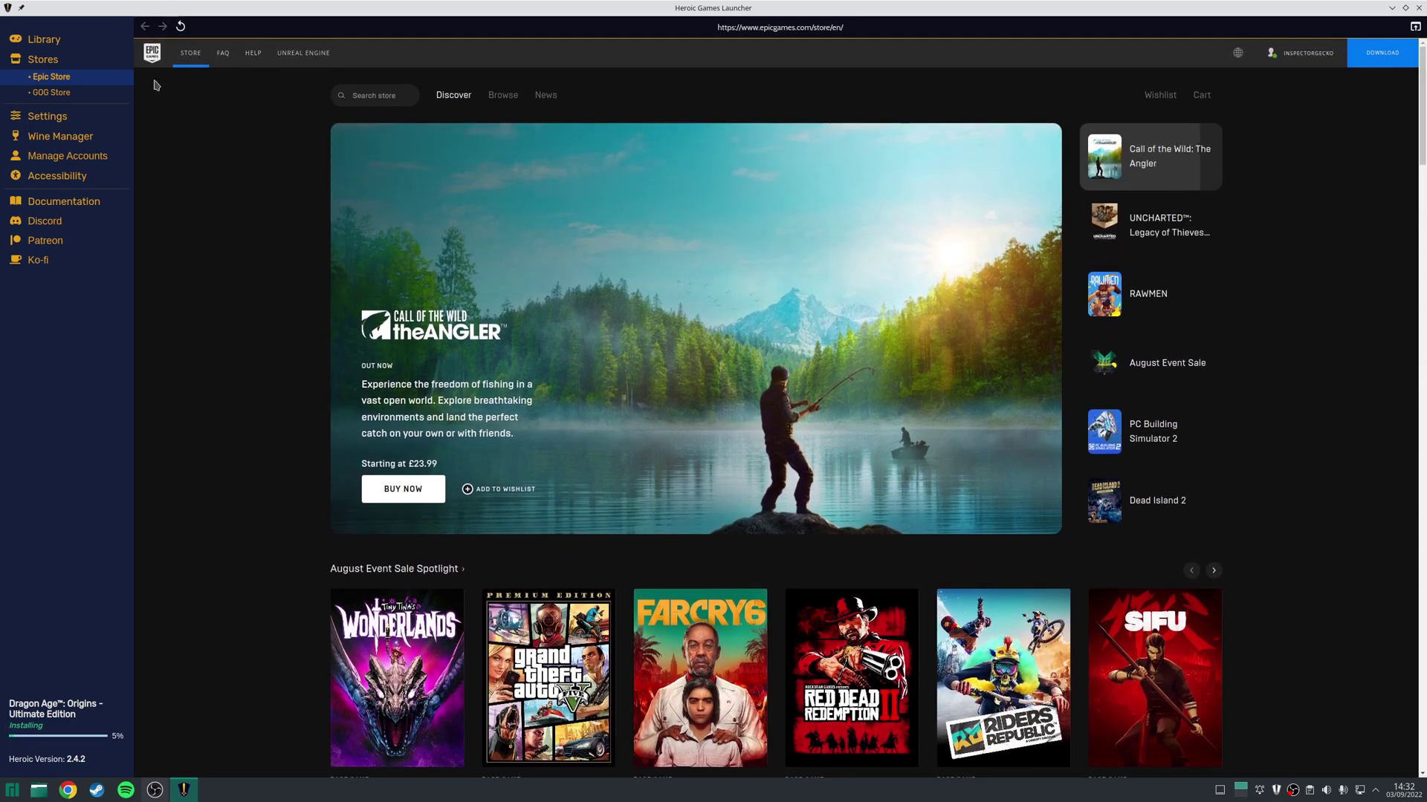
{"action": "left_click", "coordinate": [90, 94]}
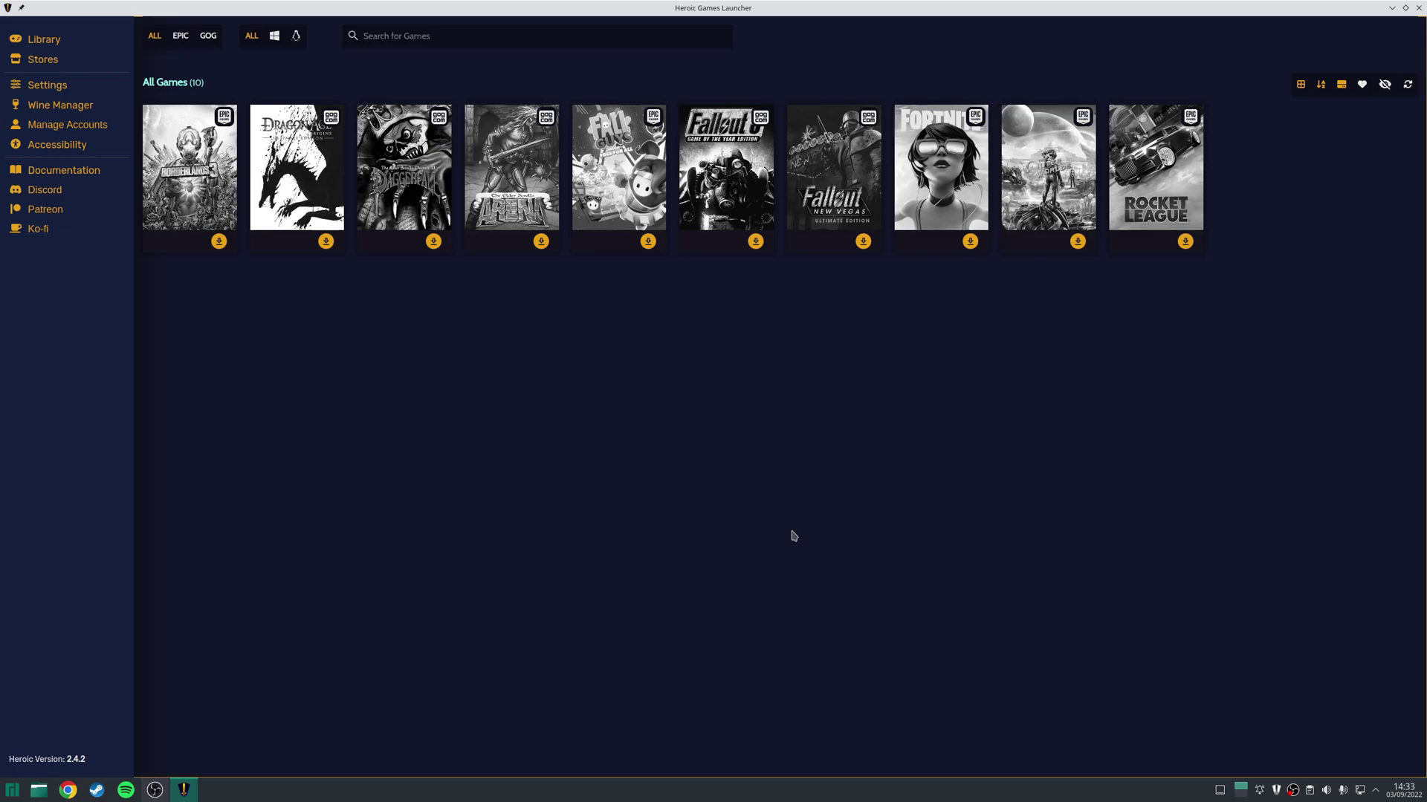
{"action": "left_click", "coordinate": [41, 87]}
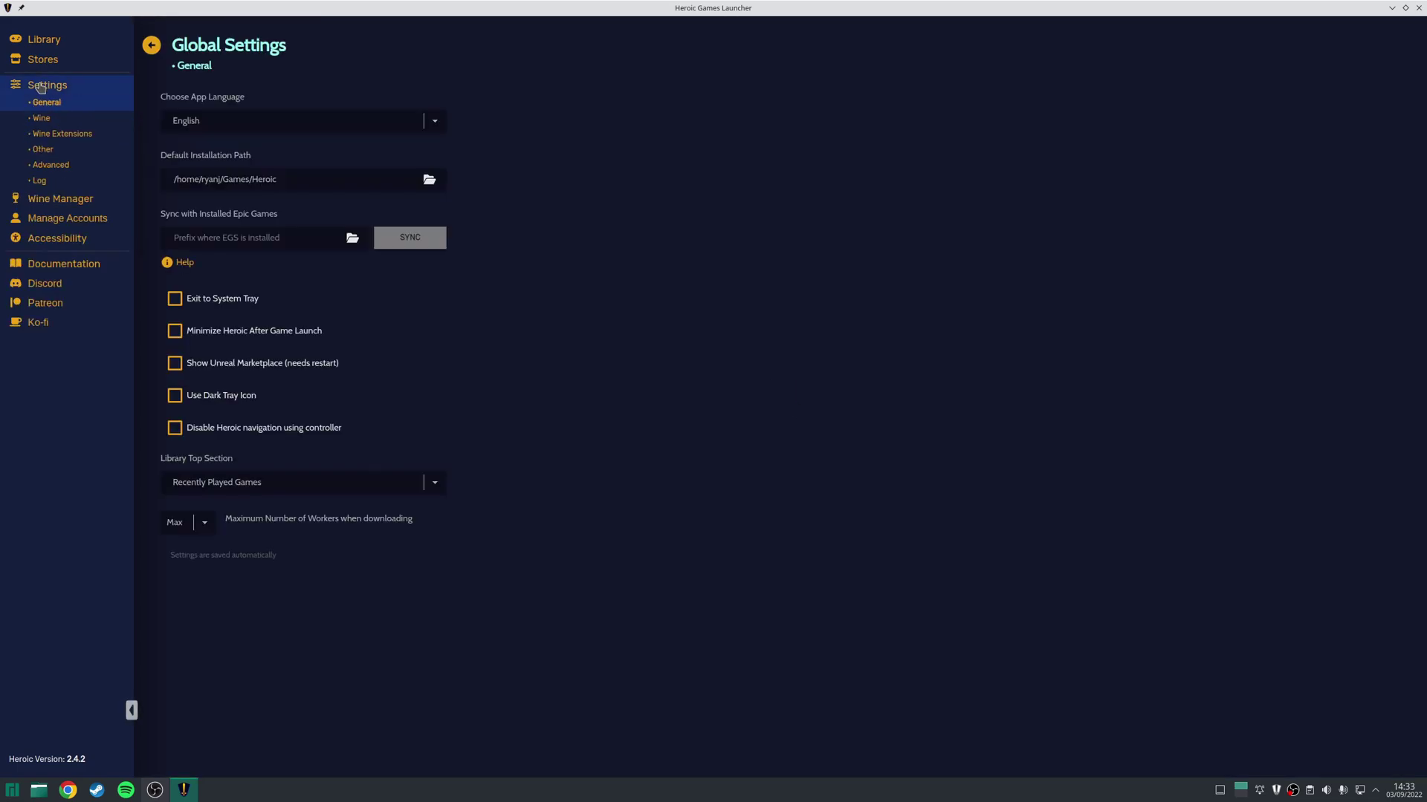
{"action": "left_click", "coordinate": [80, 134]}
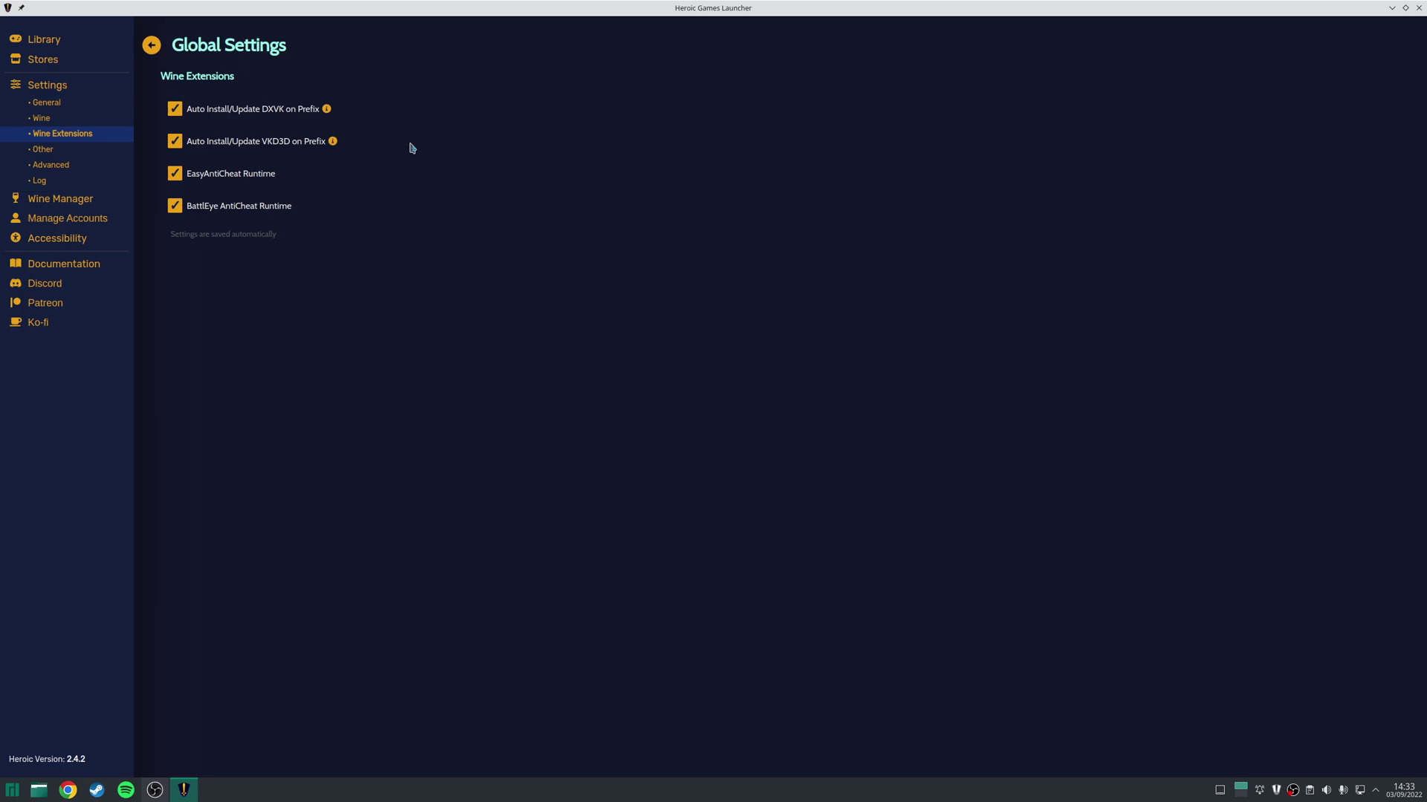
{"action": "key", "text": "alt+Left"}
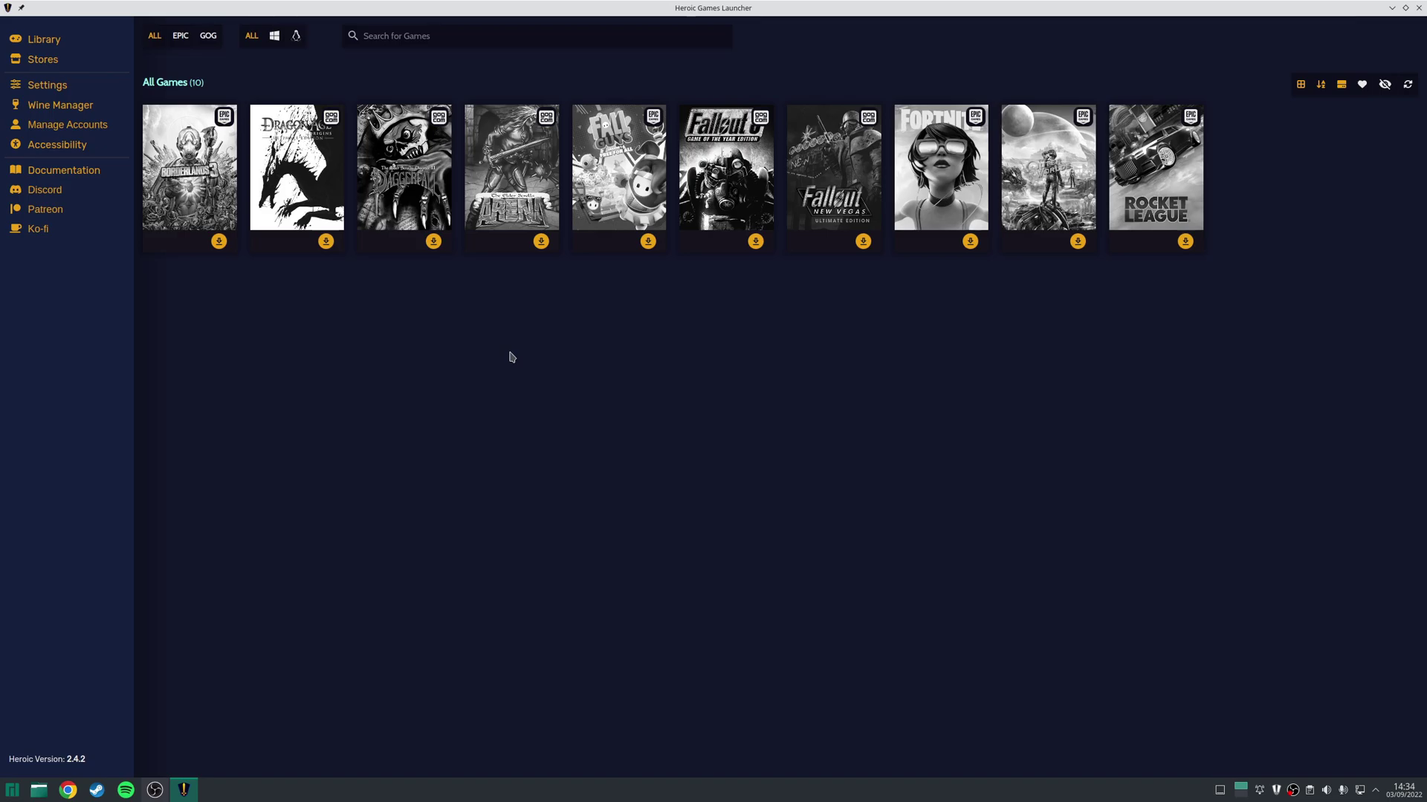
{"action": "left_click", "coordinate": [46, 84]}
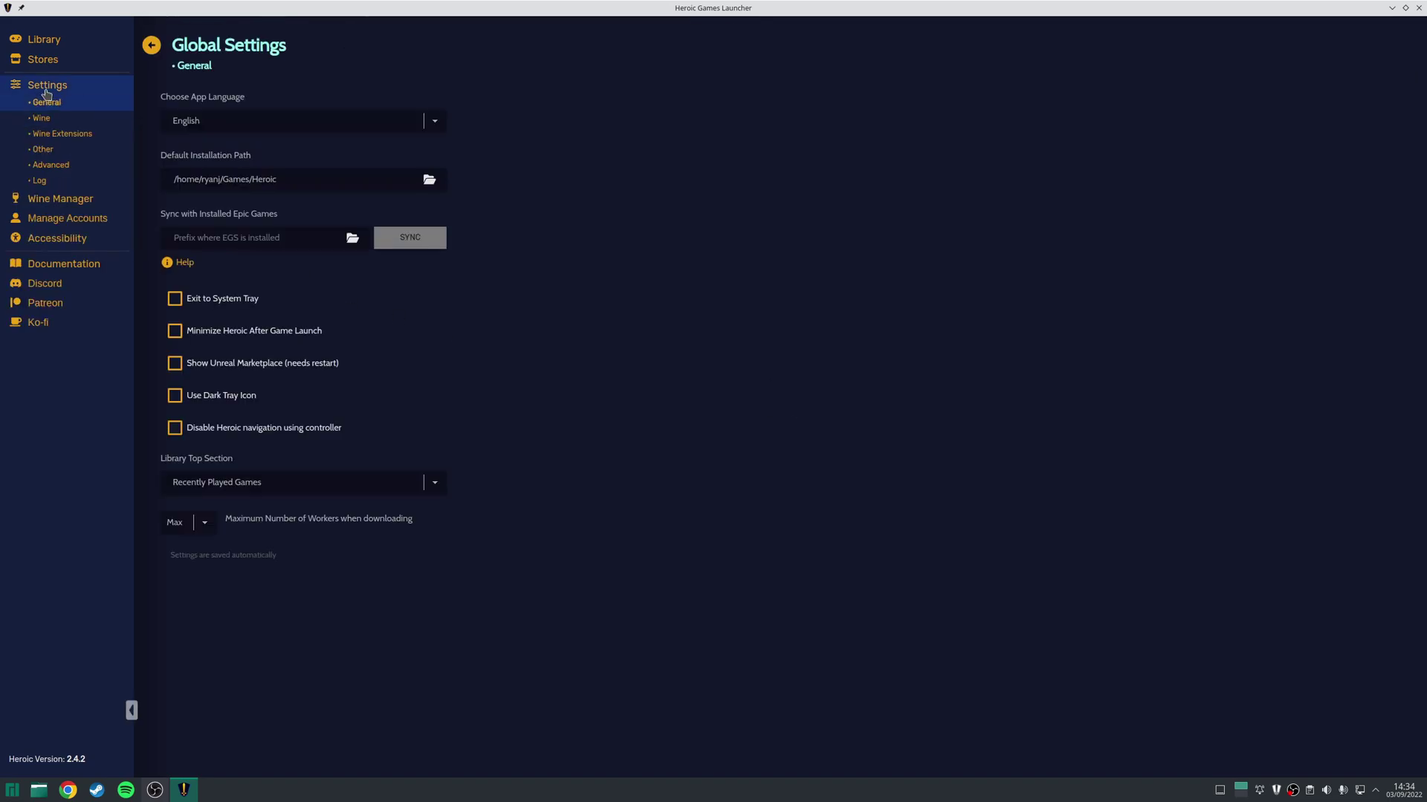
{"action": "left_click", "coordinate": [51, 167]}
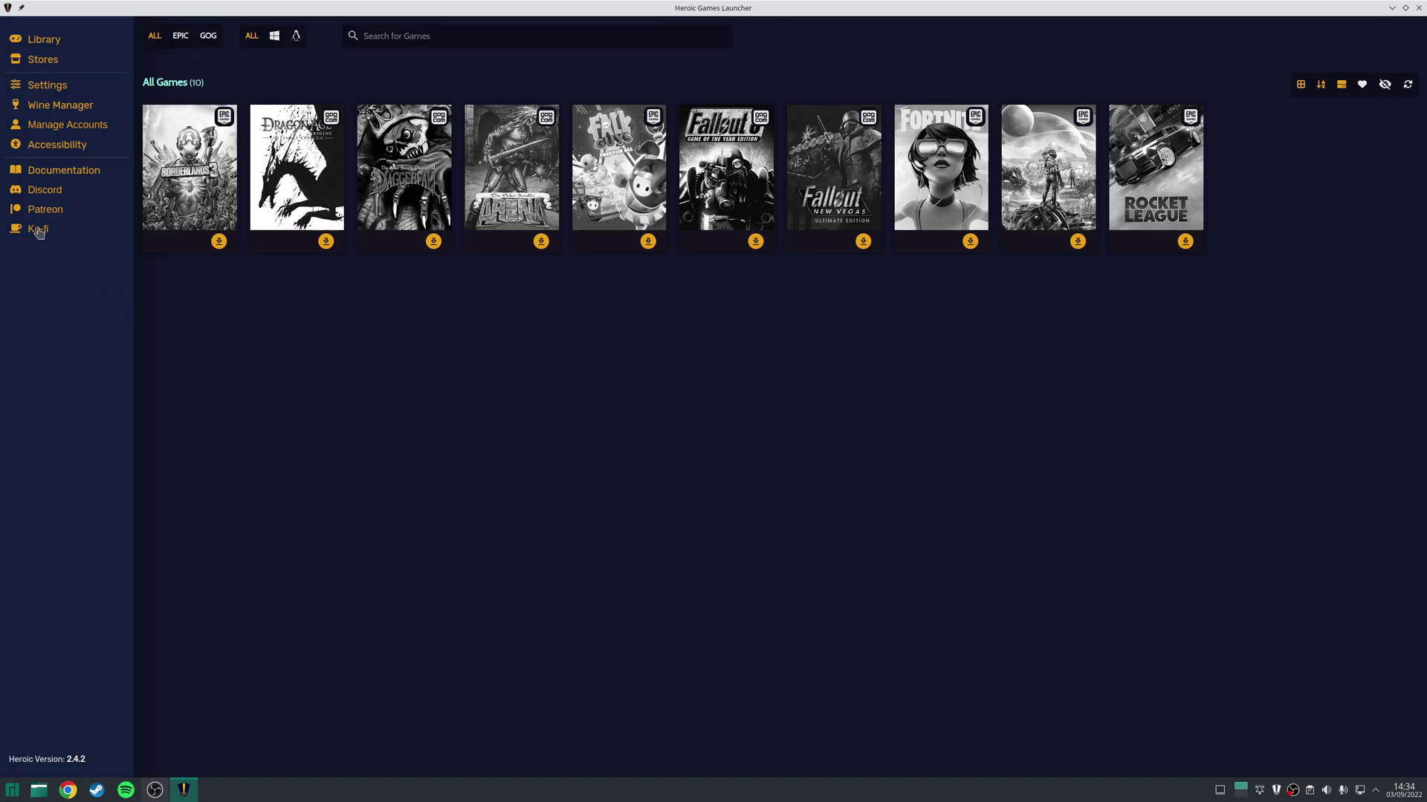
{"action": "left_click", "coordinate": [37, 86]}
{"action": "left_click", "coordinate": [44, 150]}
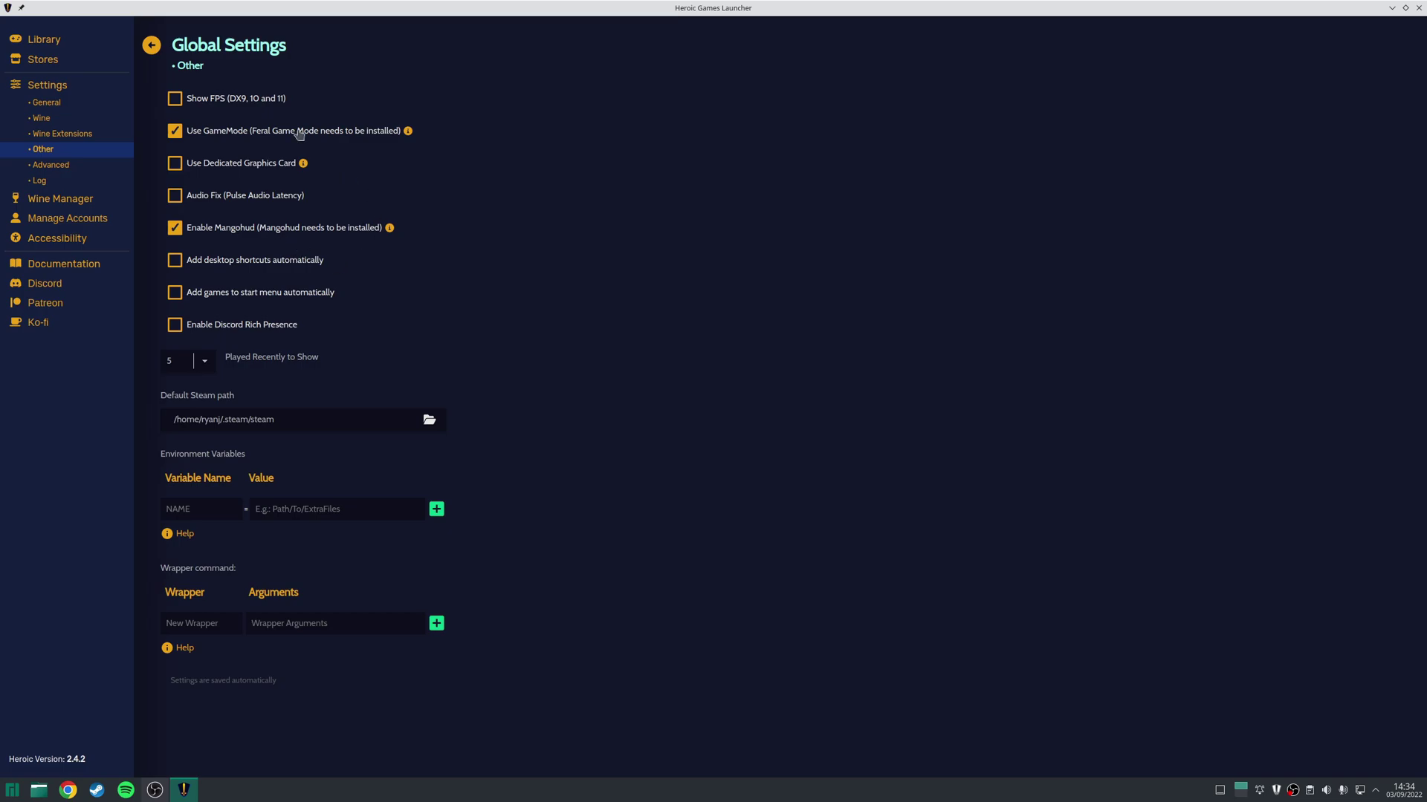
{"action": "key", "text": "alt+Left"}
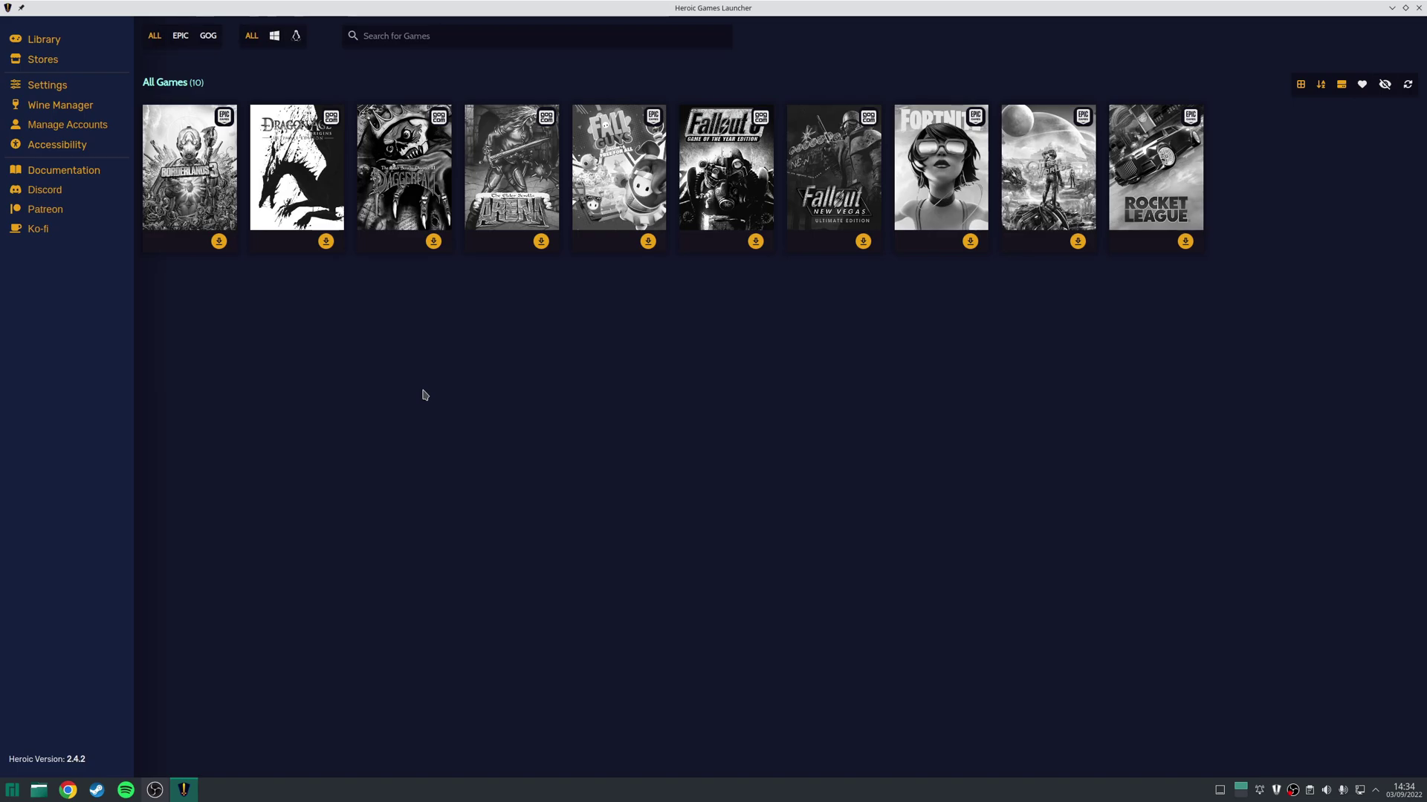
Open the Wine Manager to list downloadable Wine-GE versions with release dates and sizes.
{"action": "left_click", "coordinate": [87, 109]}
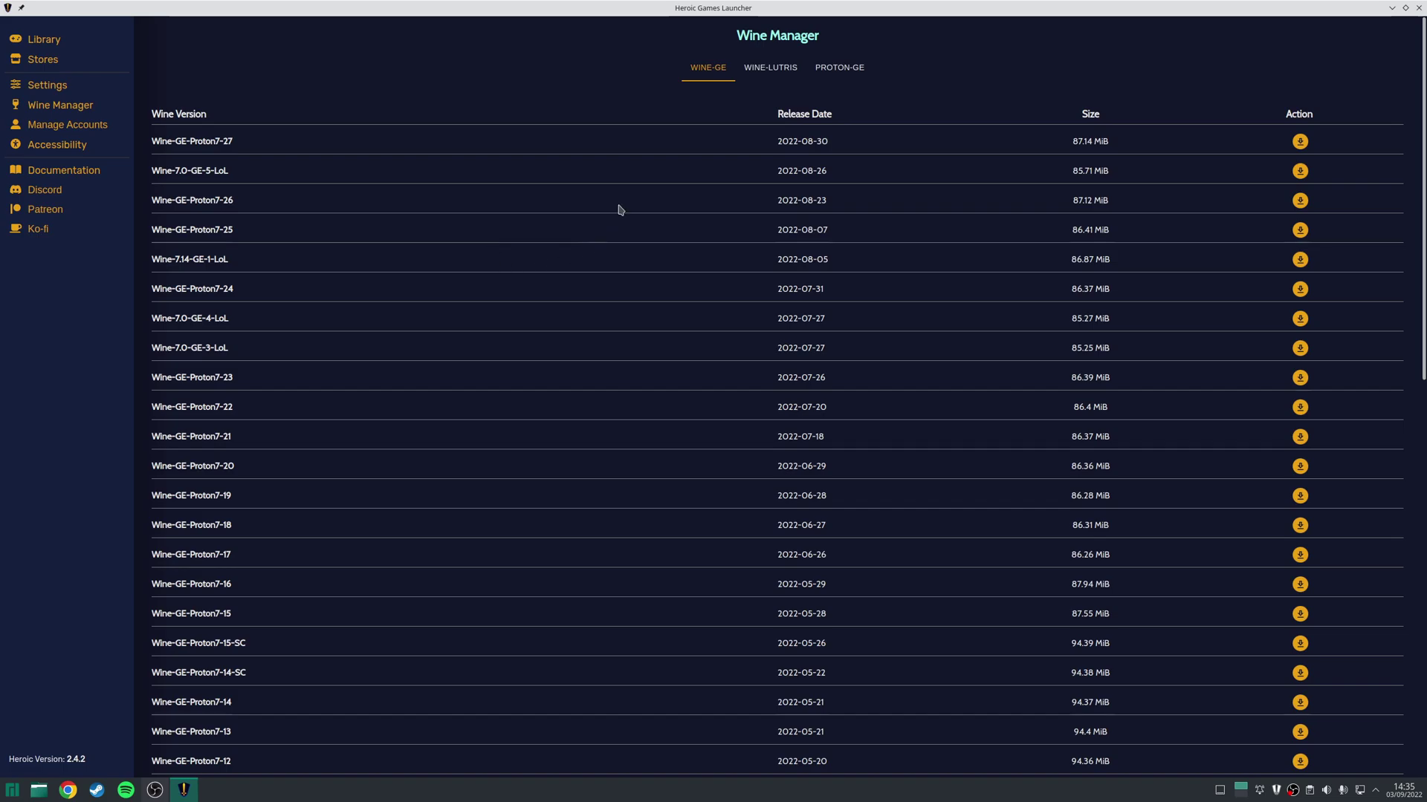
Reselect Wine lutris-7.2-2-x86_64 in the global Wine settings, then close the launcher window.
{"action": "left_click", "coordinate": [70, 86]}
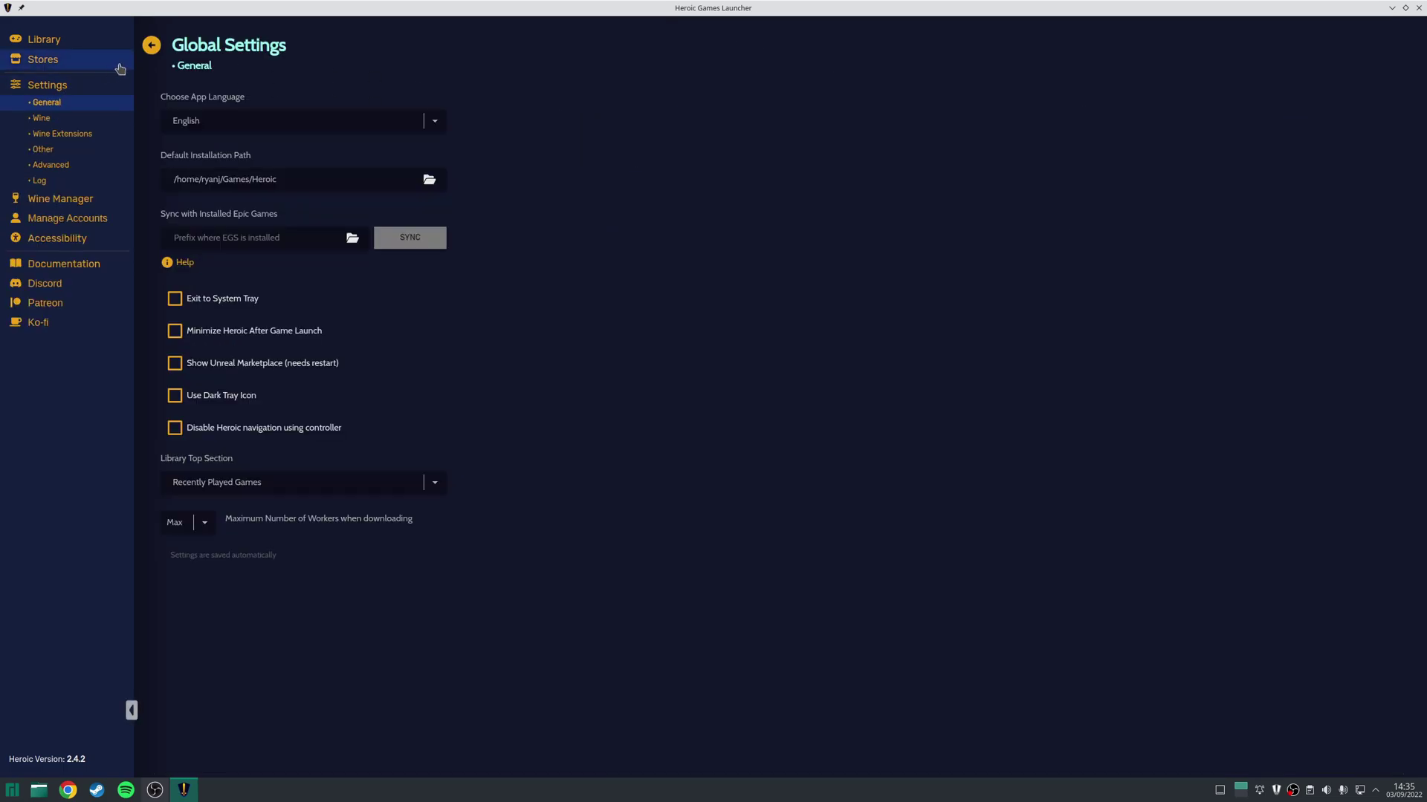
{"action": "left_click", "coordinate": [61, 120]}
{"action": "left_click", "coordinate": [309, 320]}
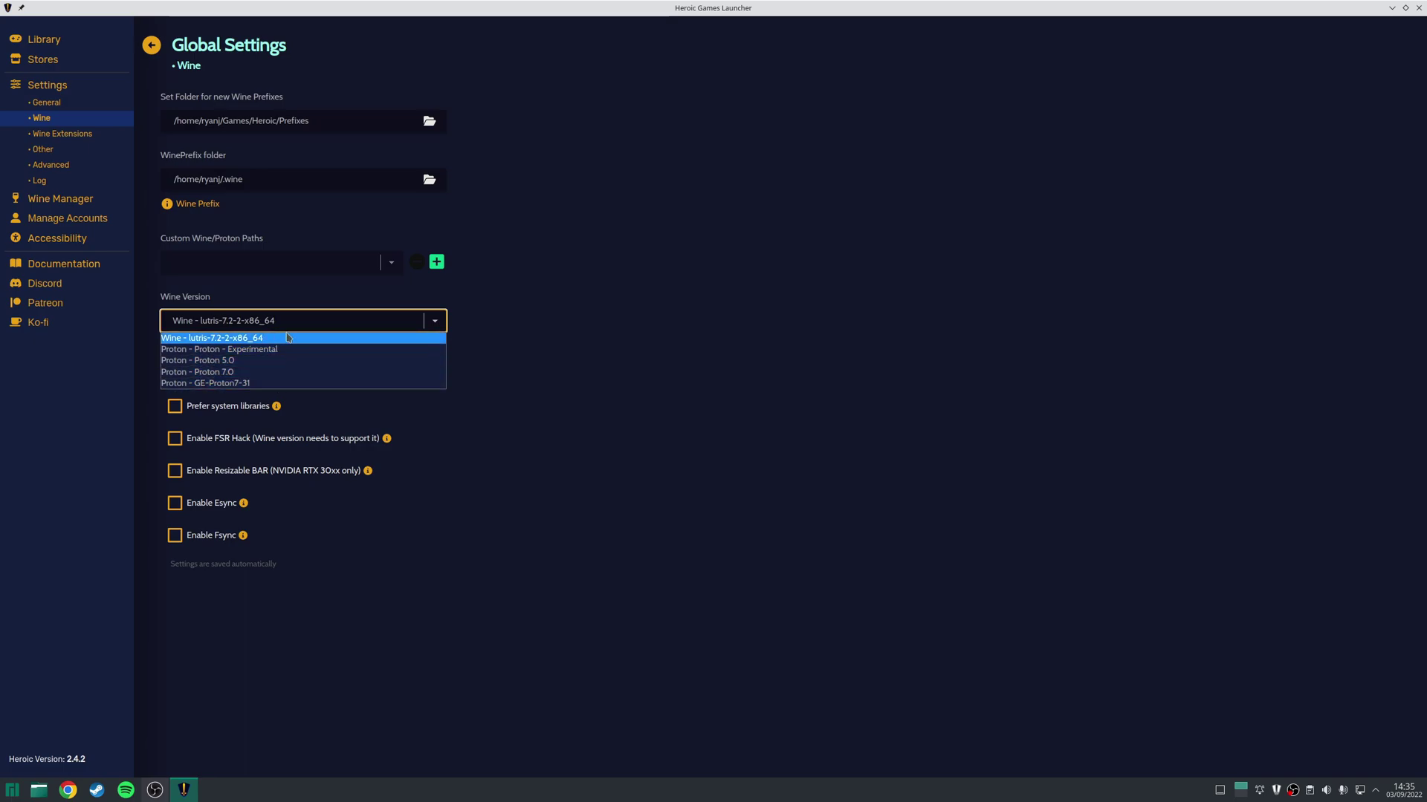
{"action": "left_click", "coordinate": [292, 338]}
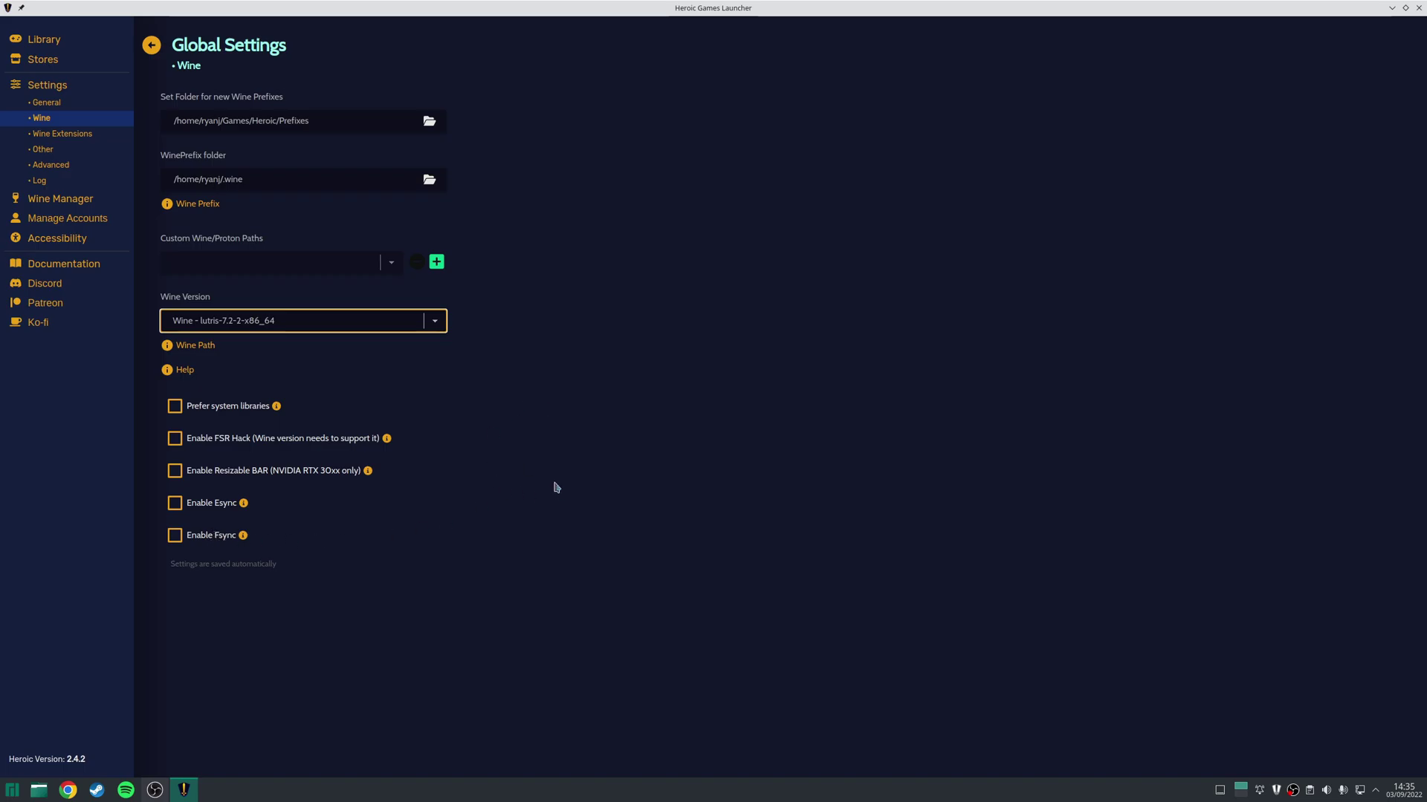
{"action": "key", "text": "super+d"}
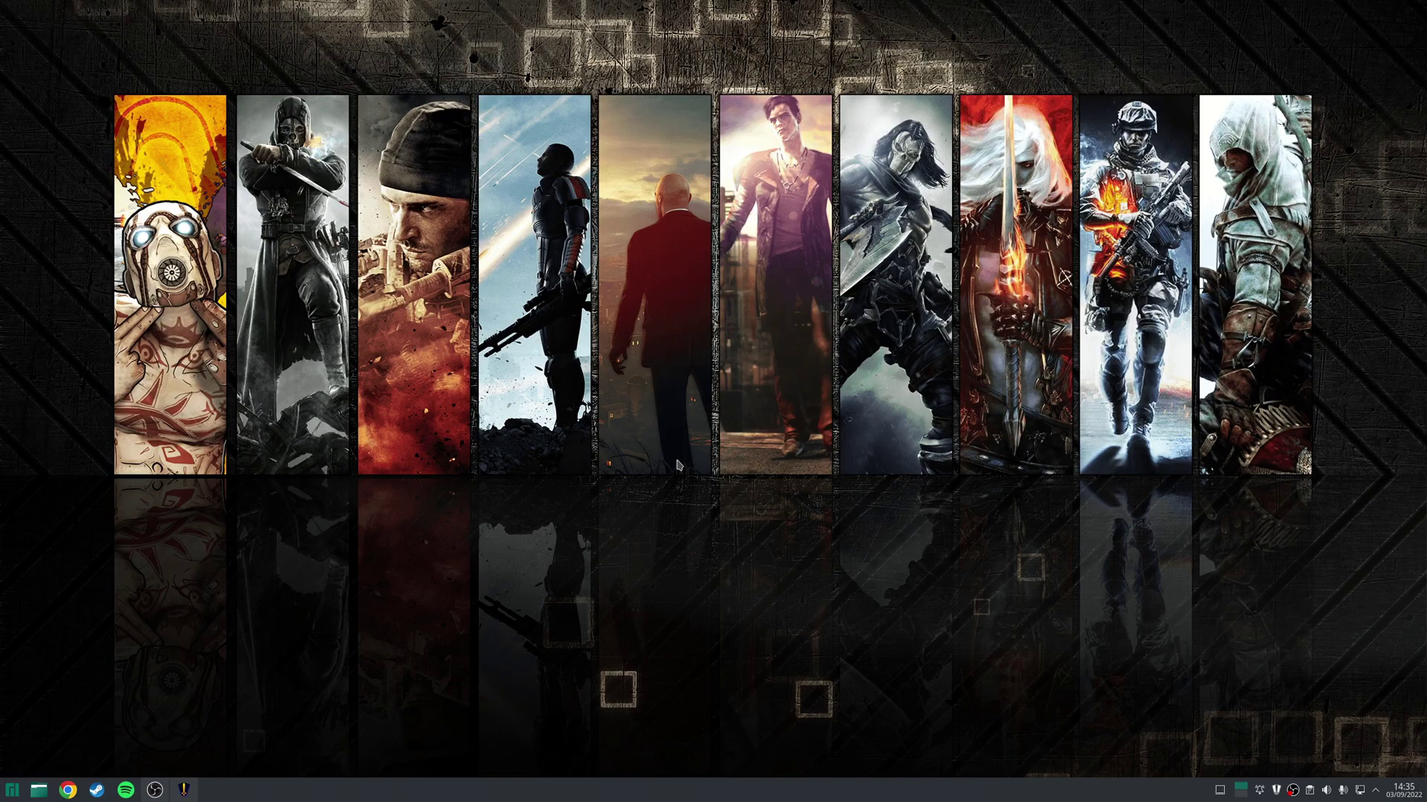